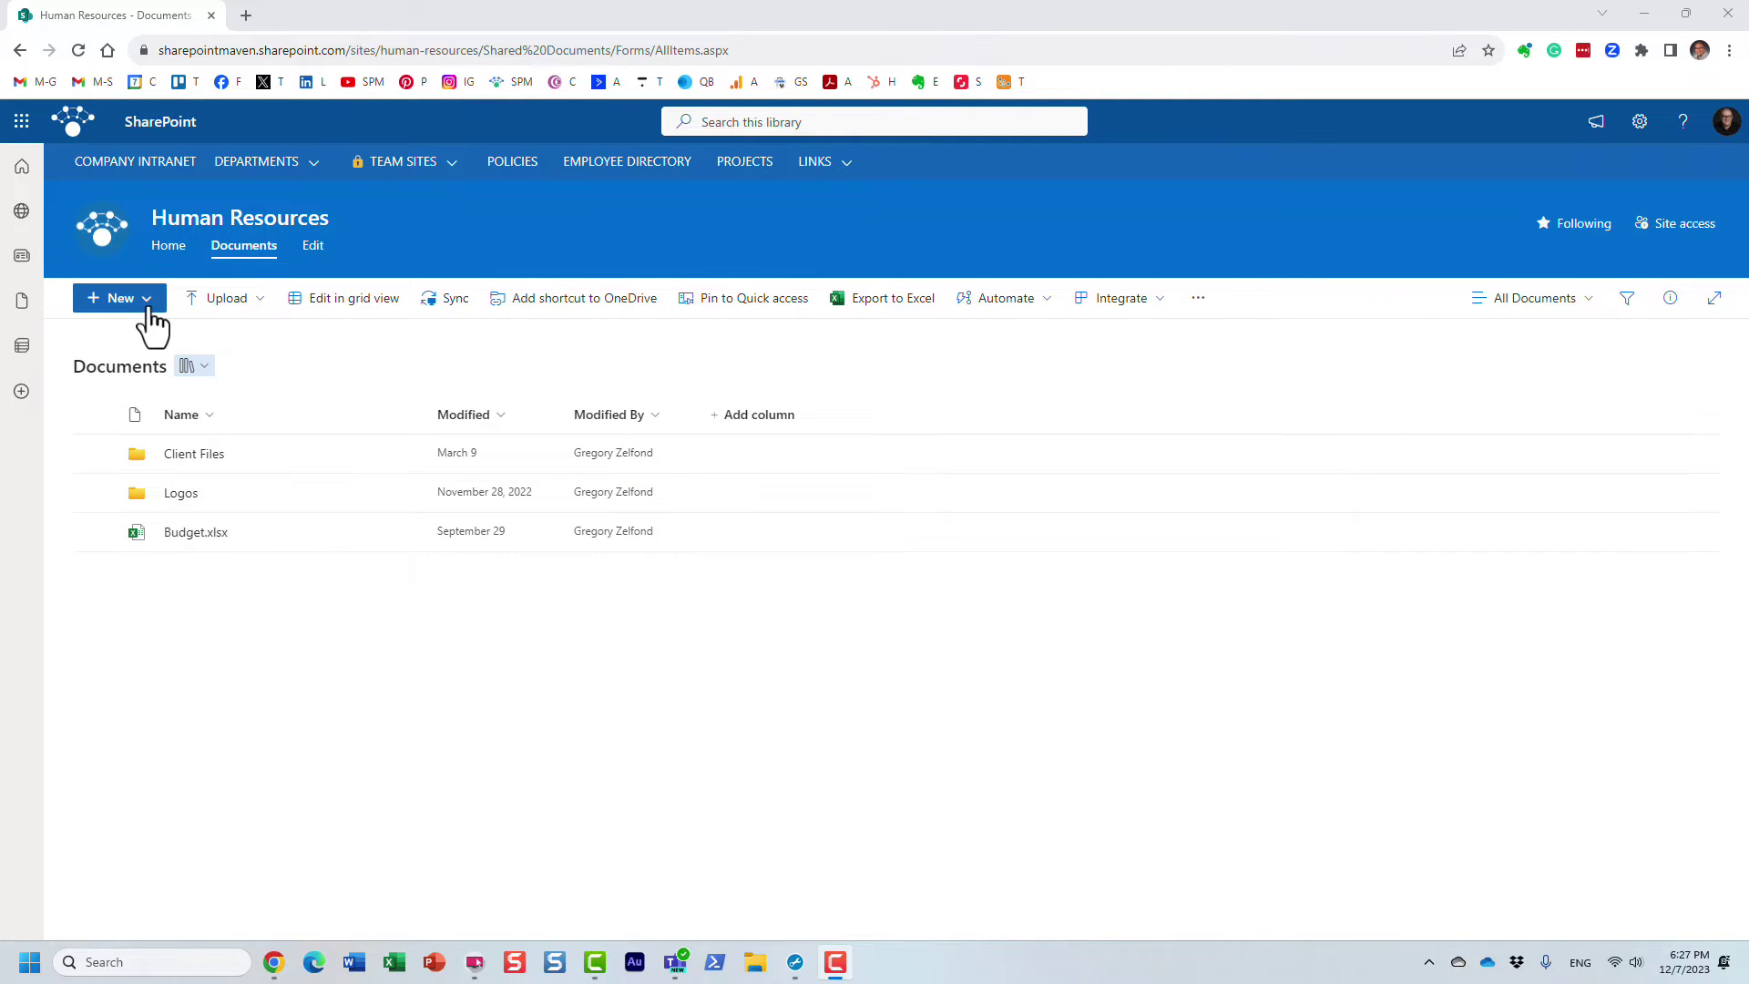
Create a folder named 'Test' in the Human Resources library, keeping the default yellow colour.
left_click(145, 309)
left_click(162, 338)
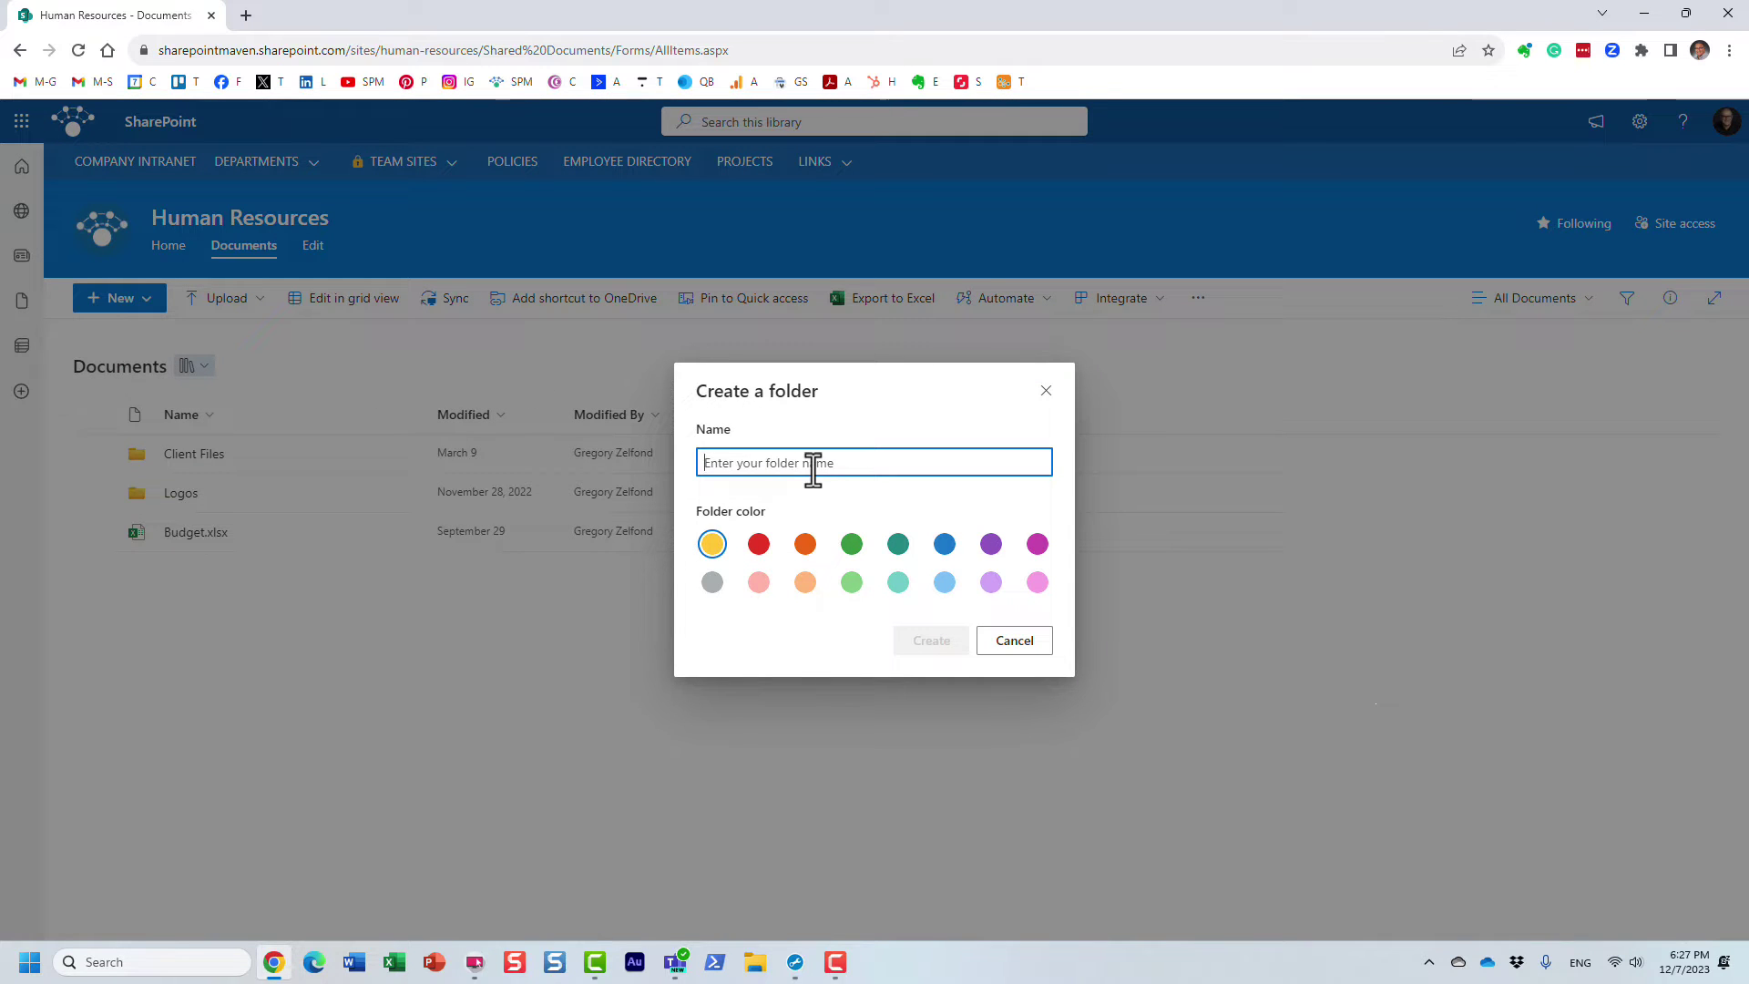
type("Test")
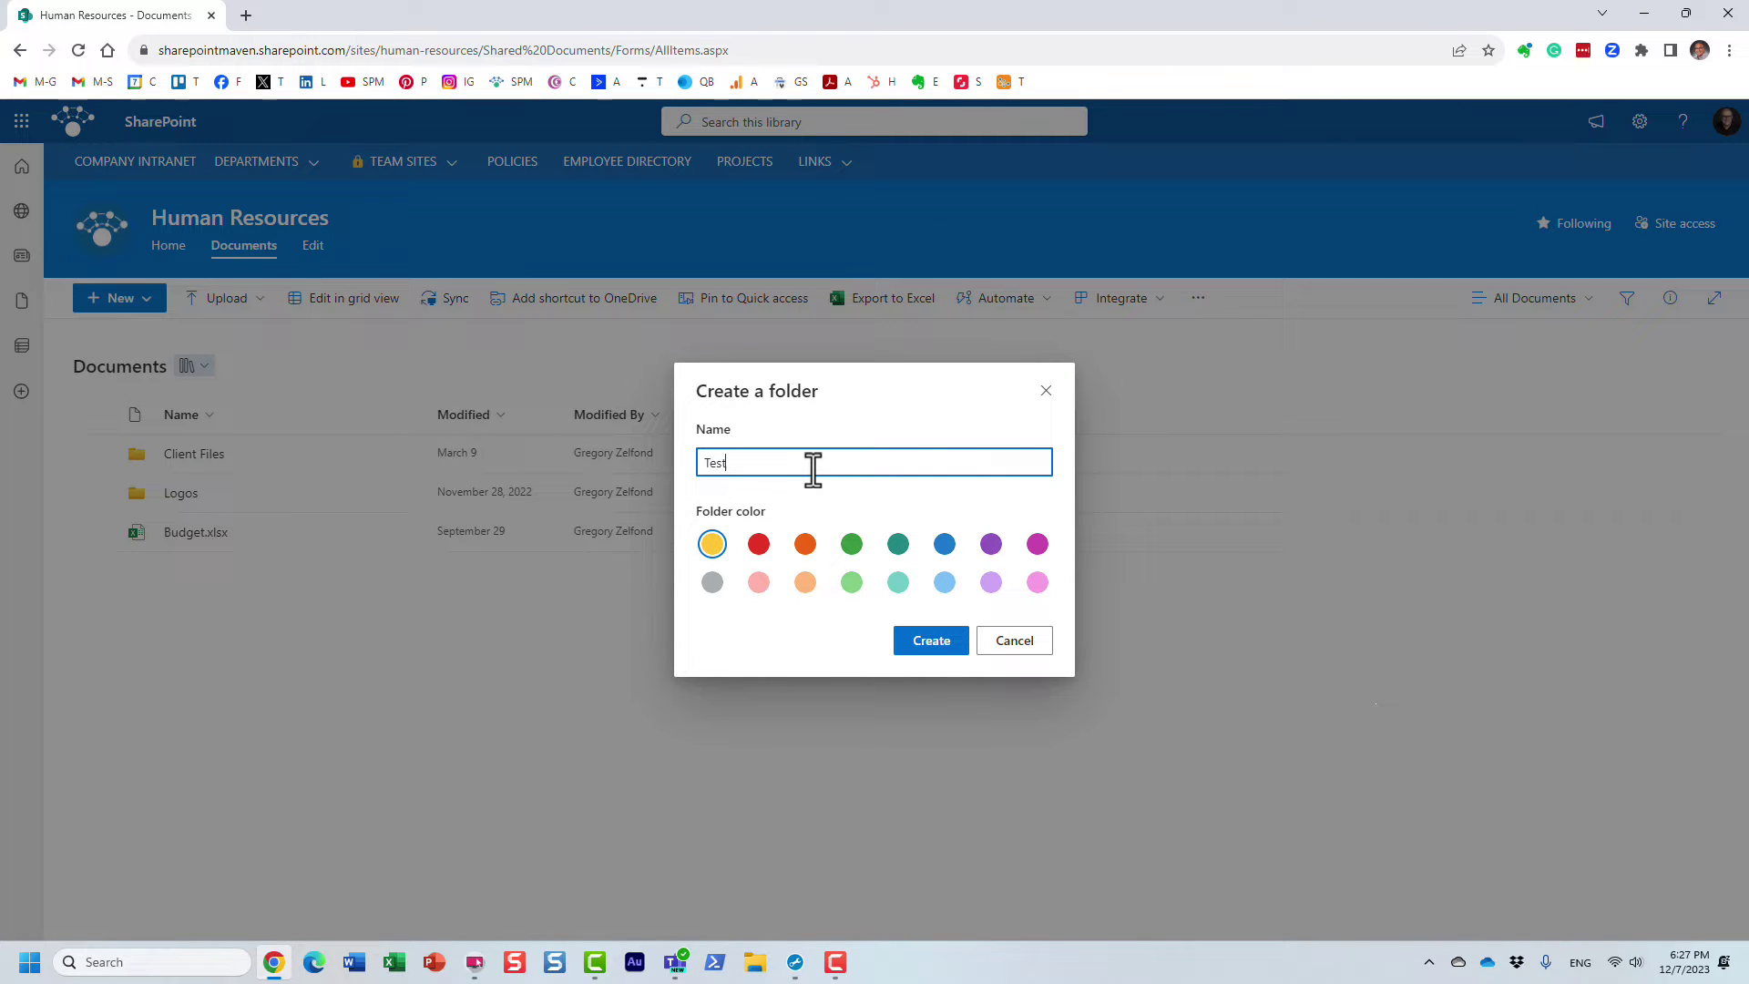
left_click(929, 652)
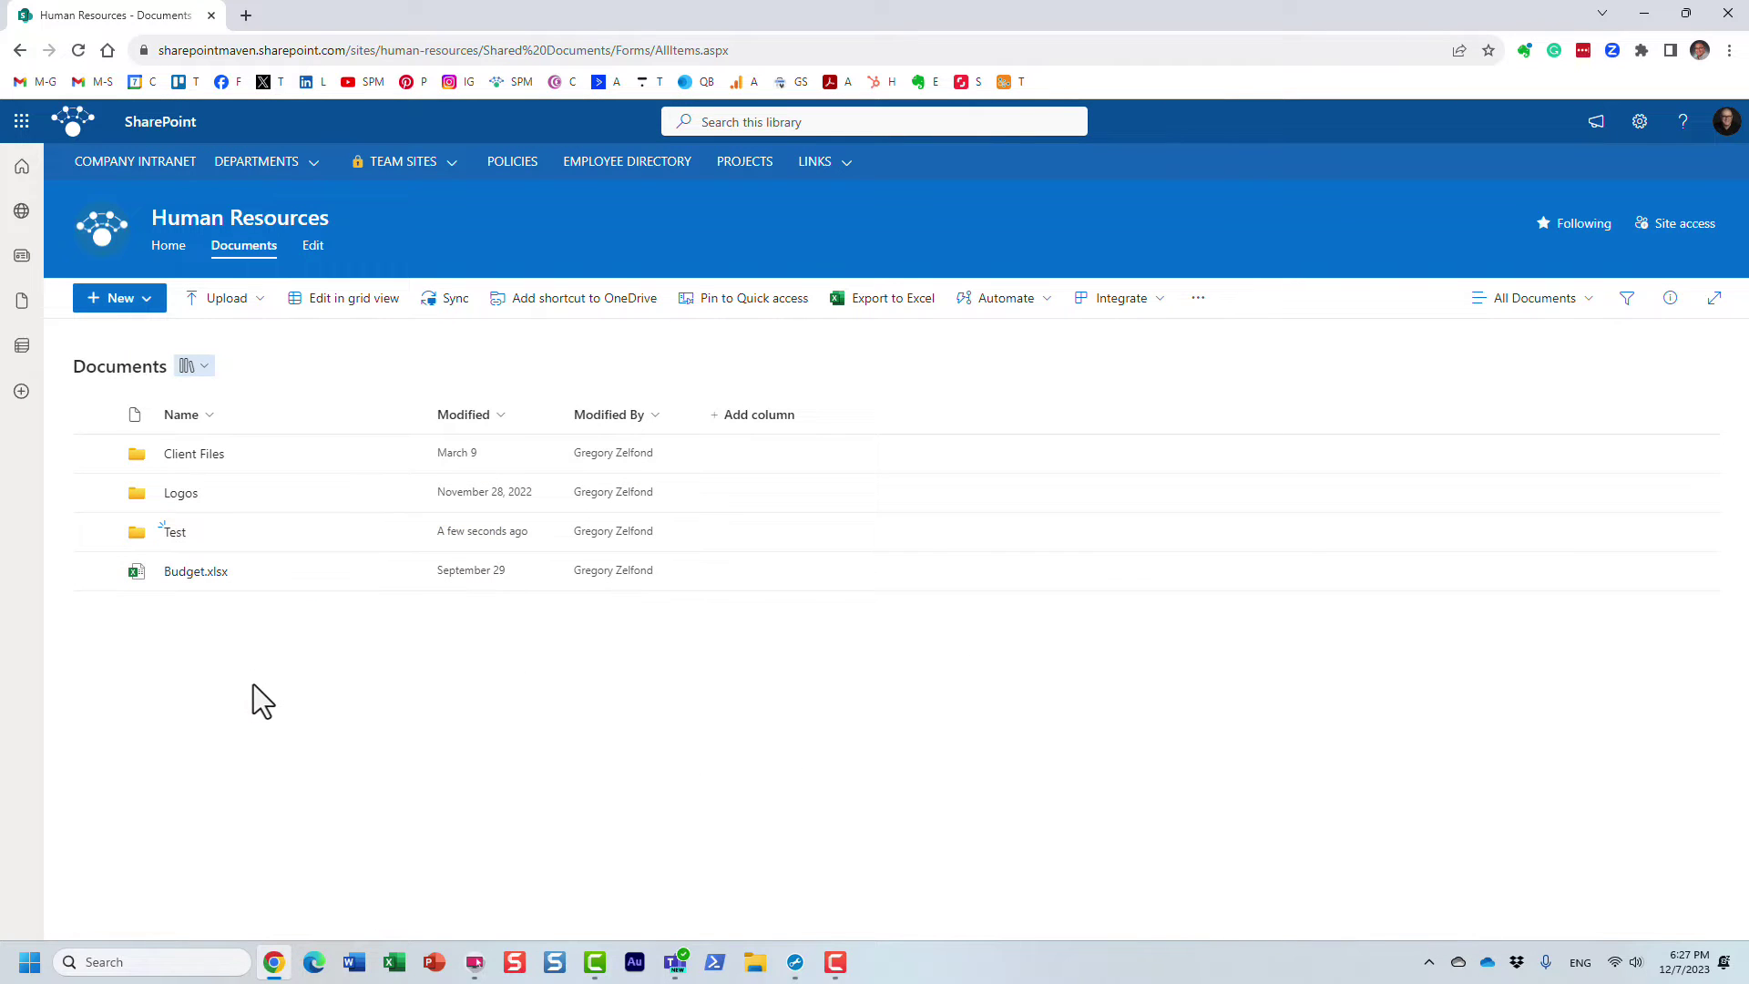
Change the Test folder's colour to red.
right_click(174, 539)
left_click(524, 365)
right_click(175, 537)
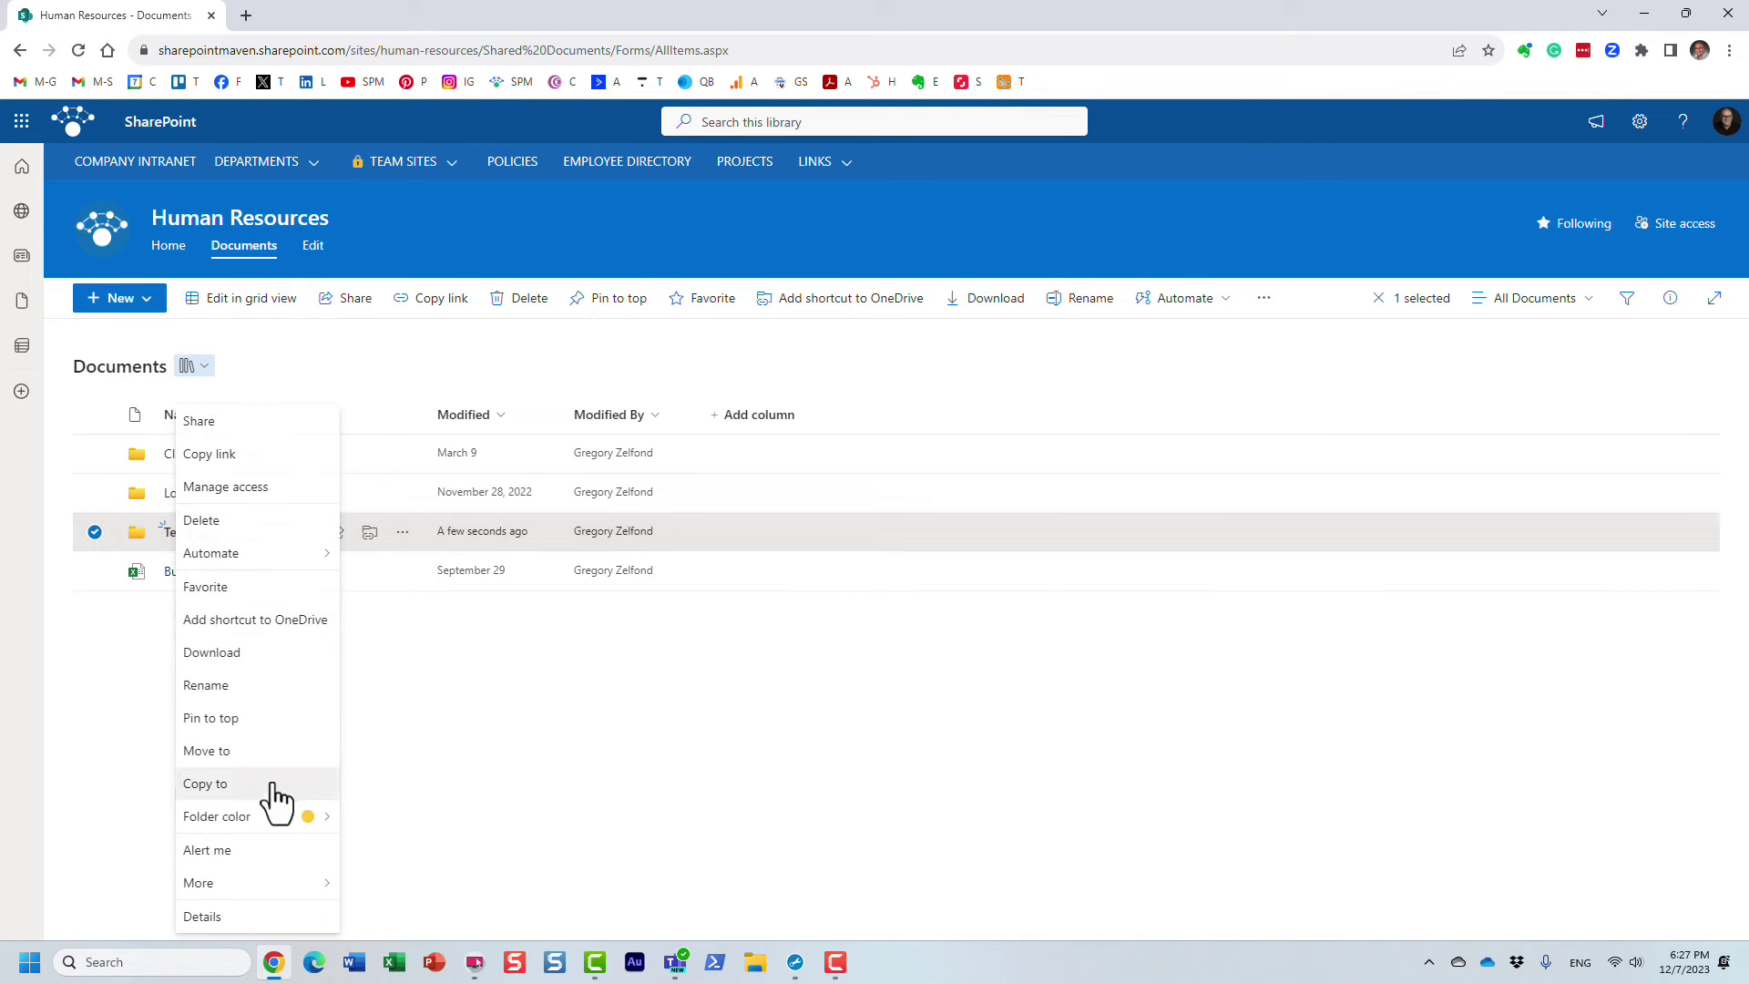
mouse_move(265, 824)
left_click(436, 803)
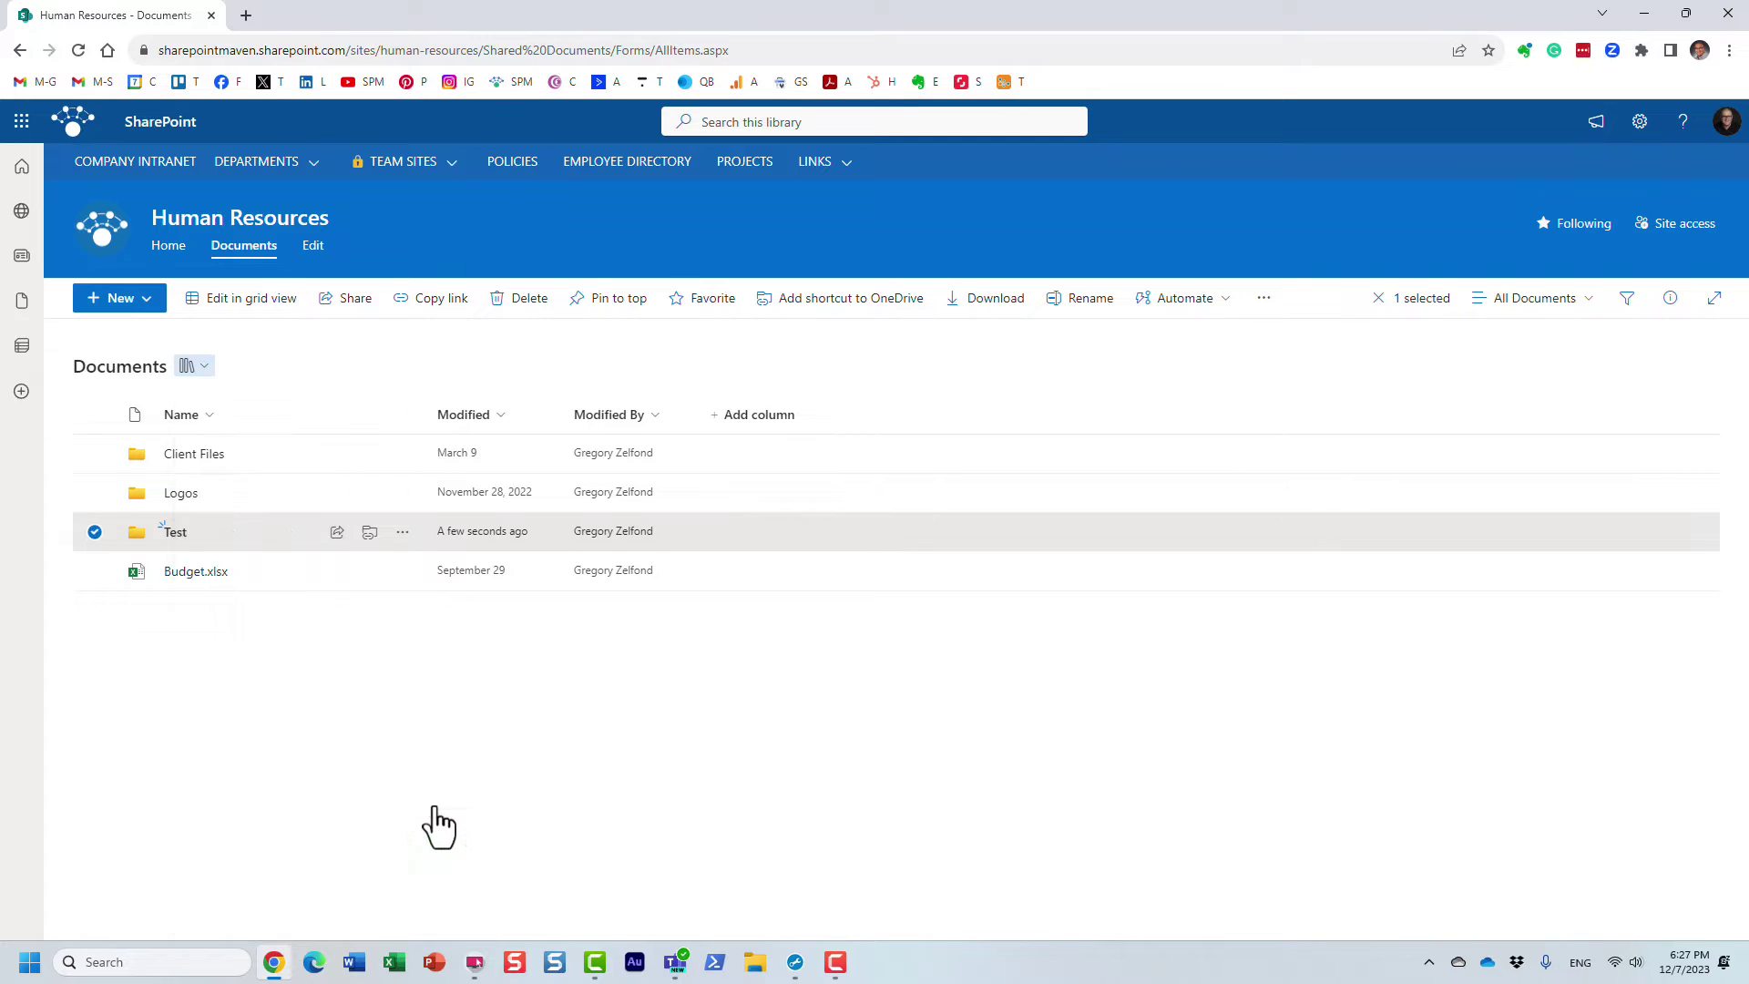
Change the Logos folder's colour to green.
right_click(193, 506)
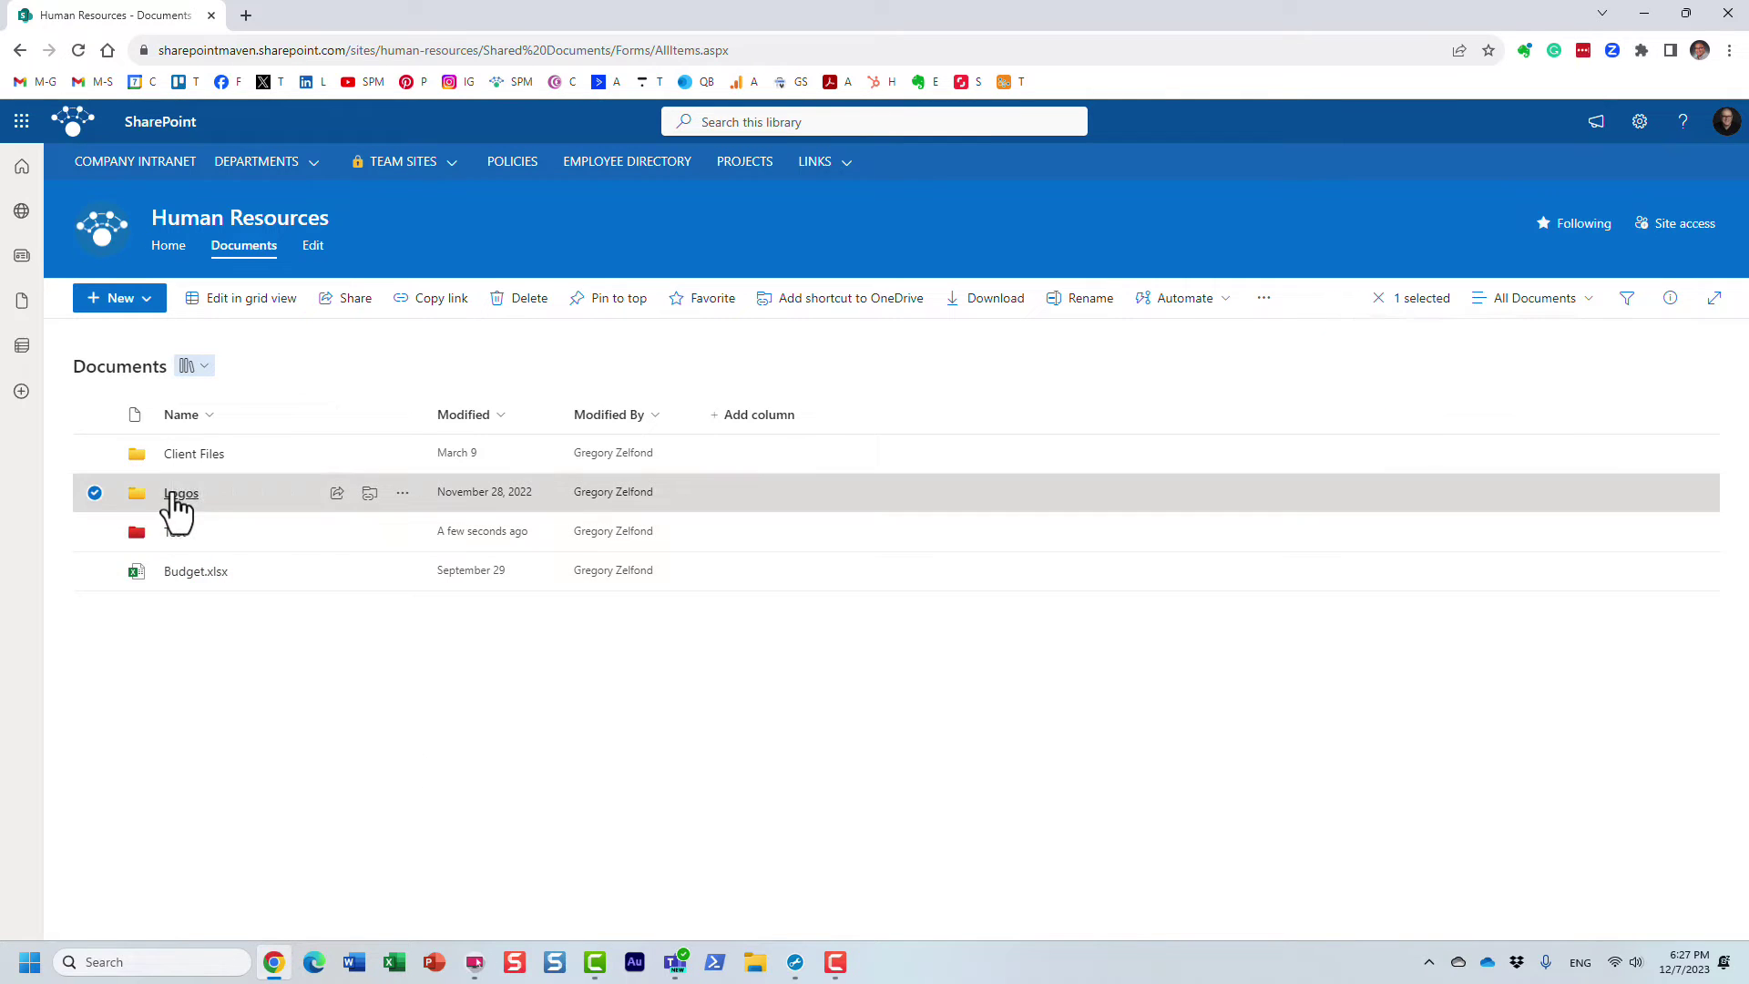
mouse_move(335, 816)
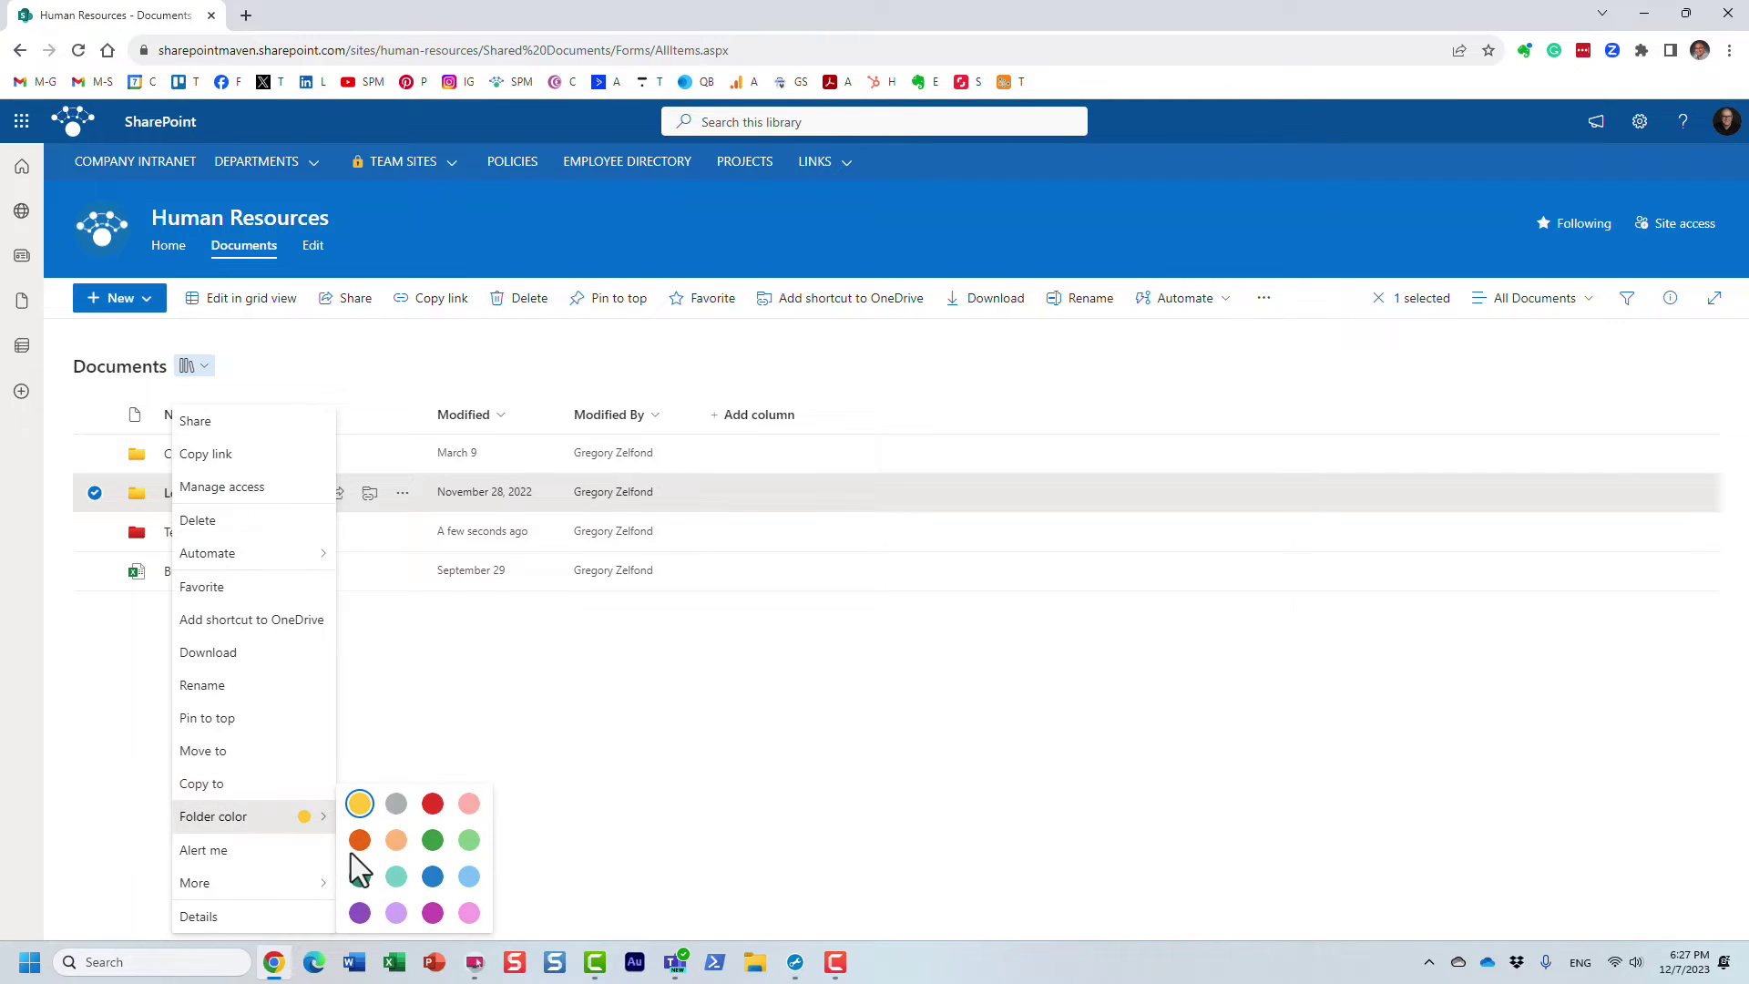
left_click(433, 840)
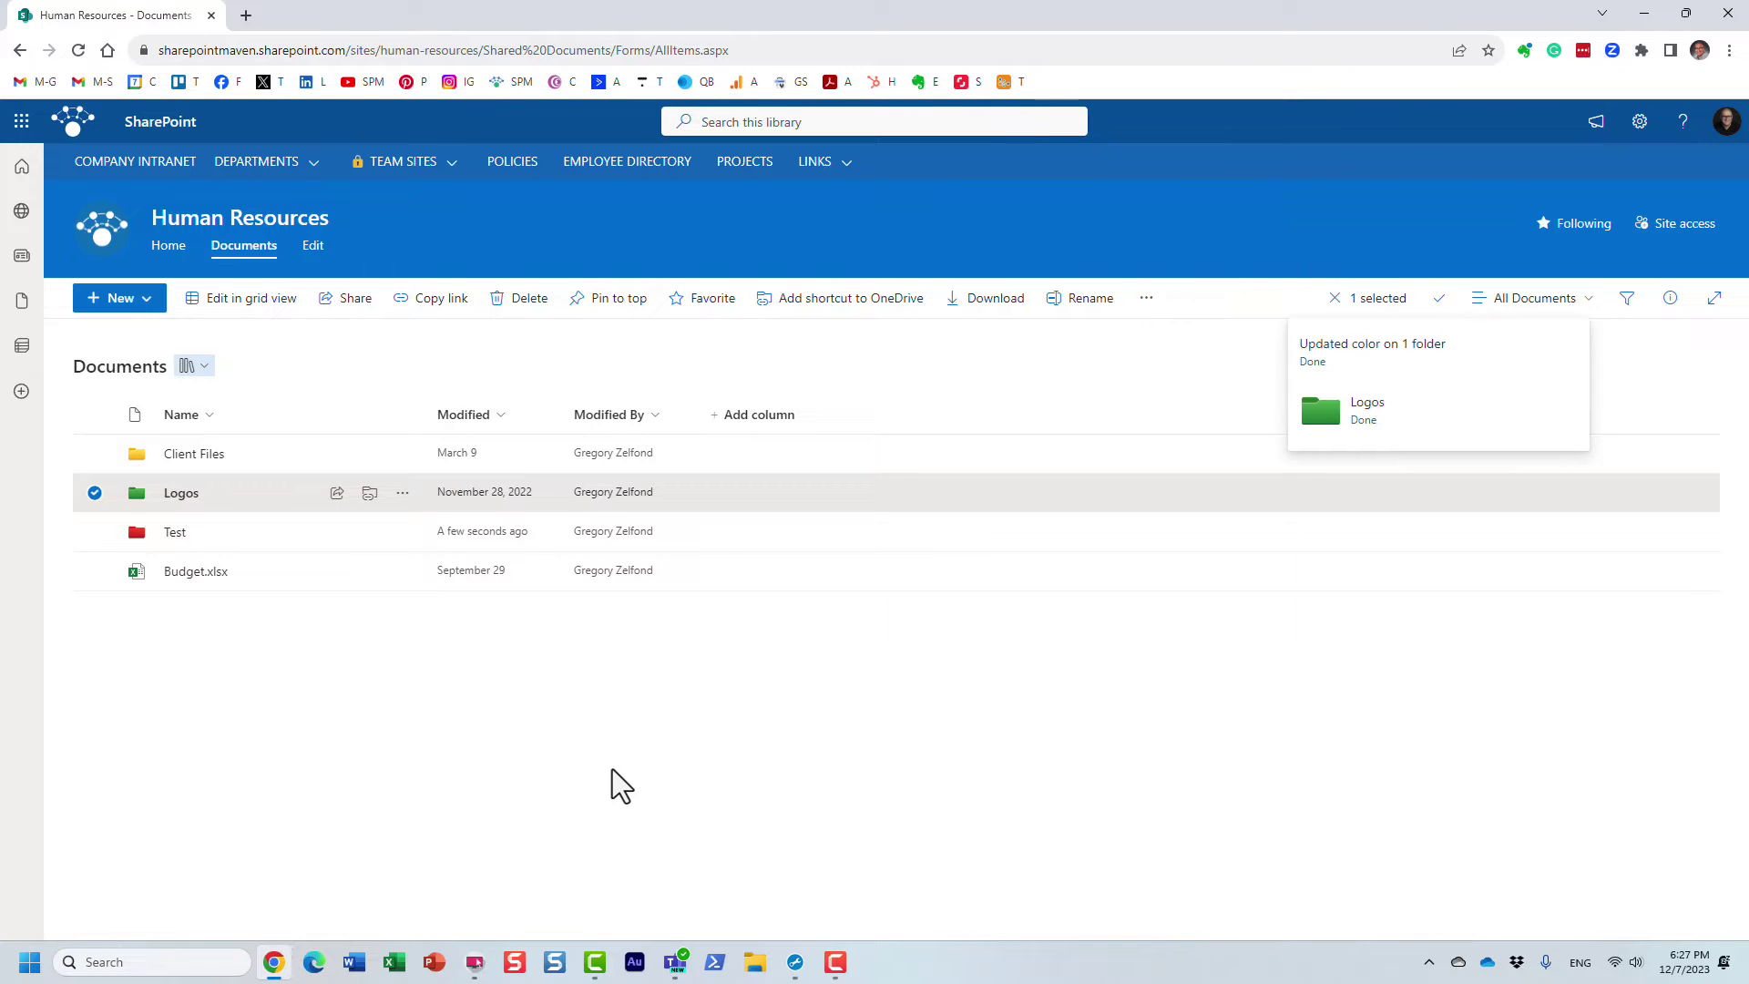
Create a folder named 'Test 2' with the magenta folder colour.
left_click(612, 769)
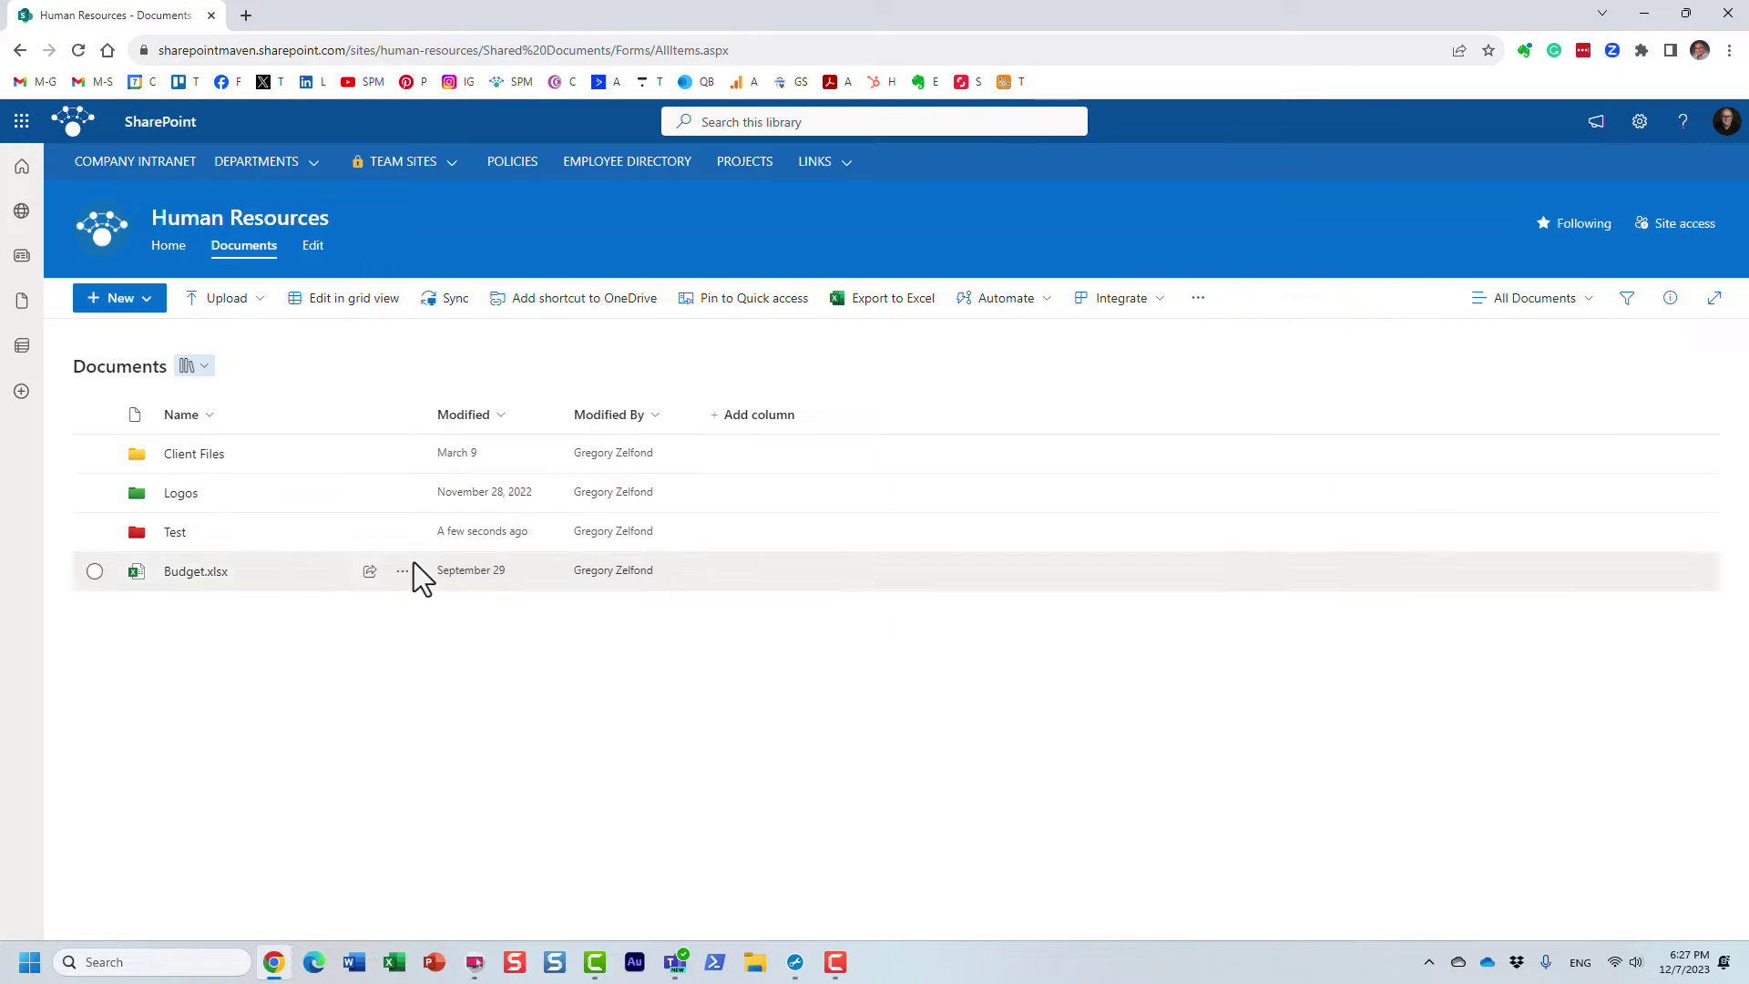
left_click(138, 302)
left_click(135, 337)
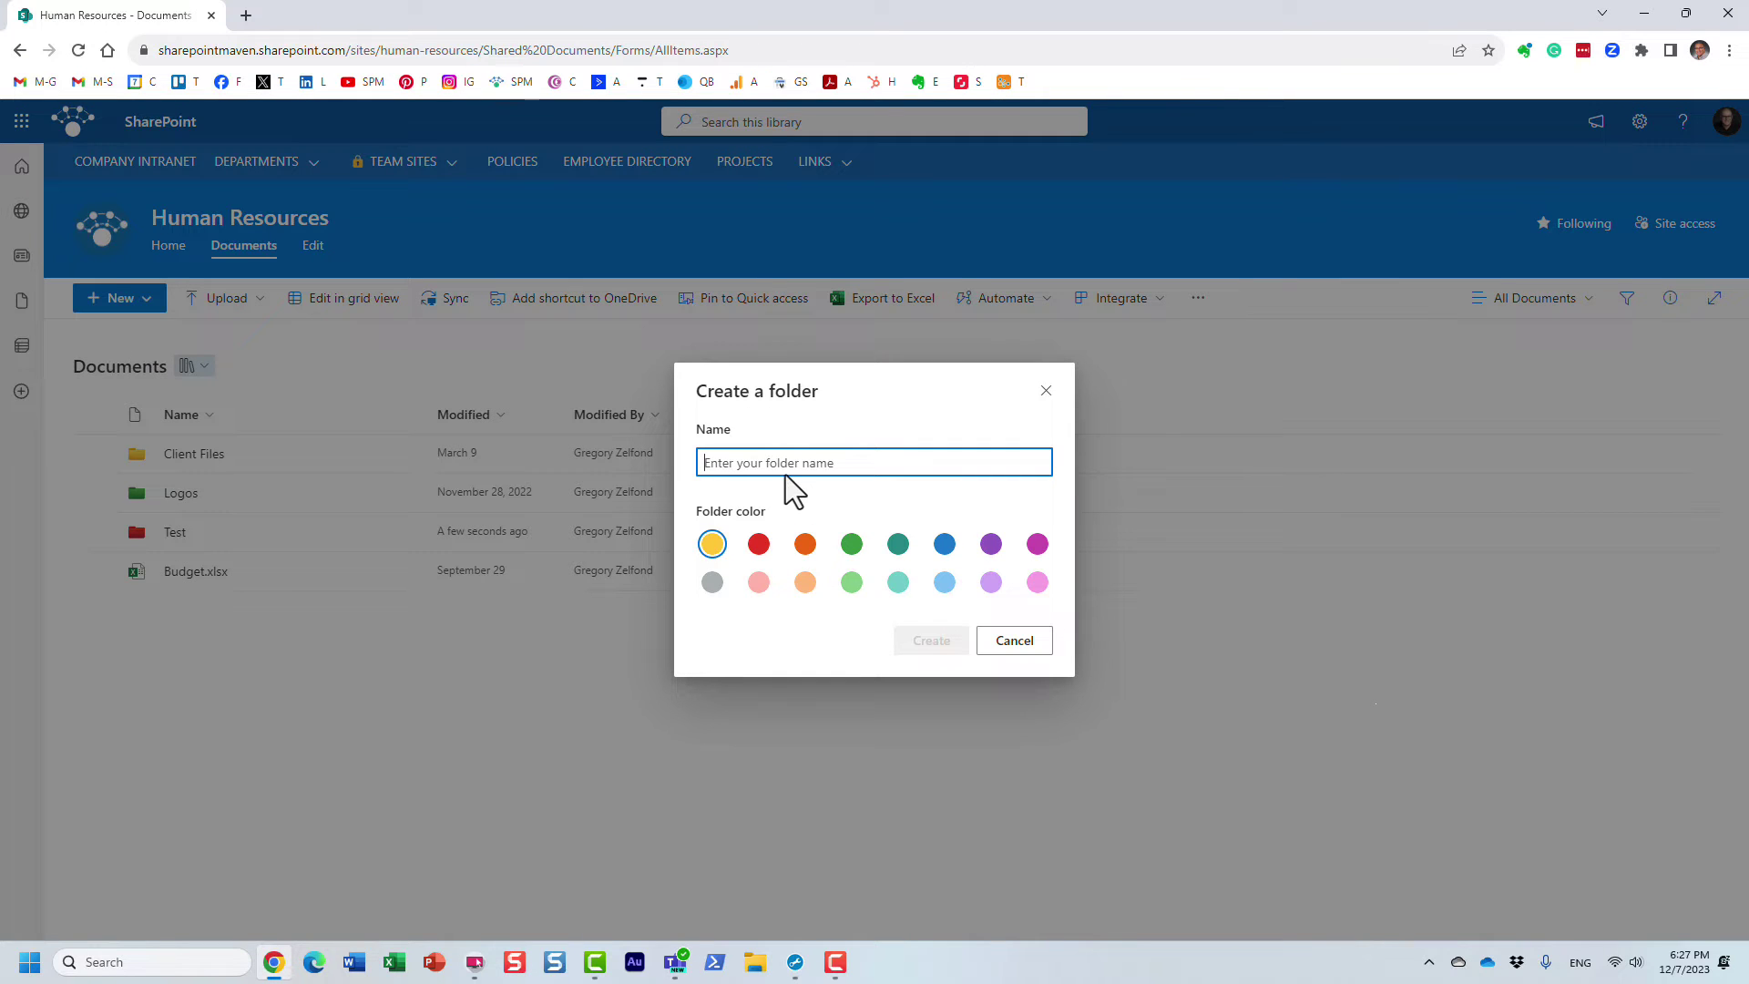
type("Test 2")
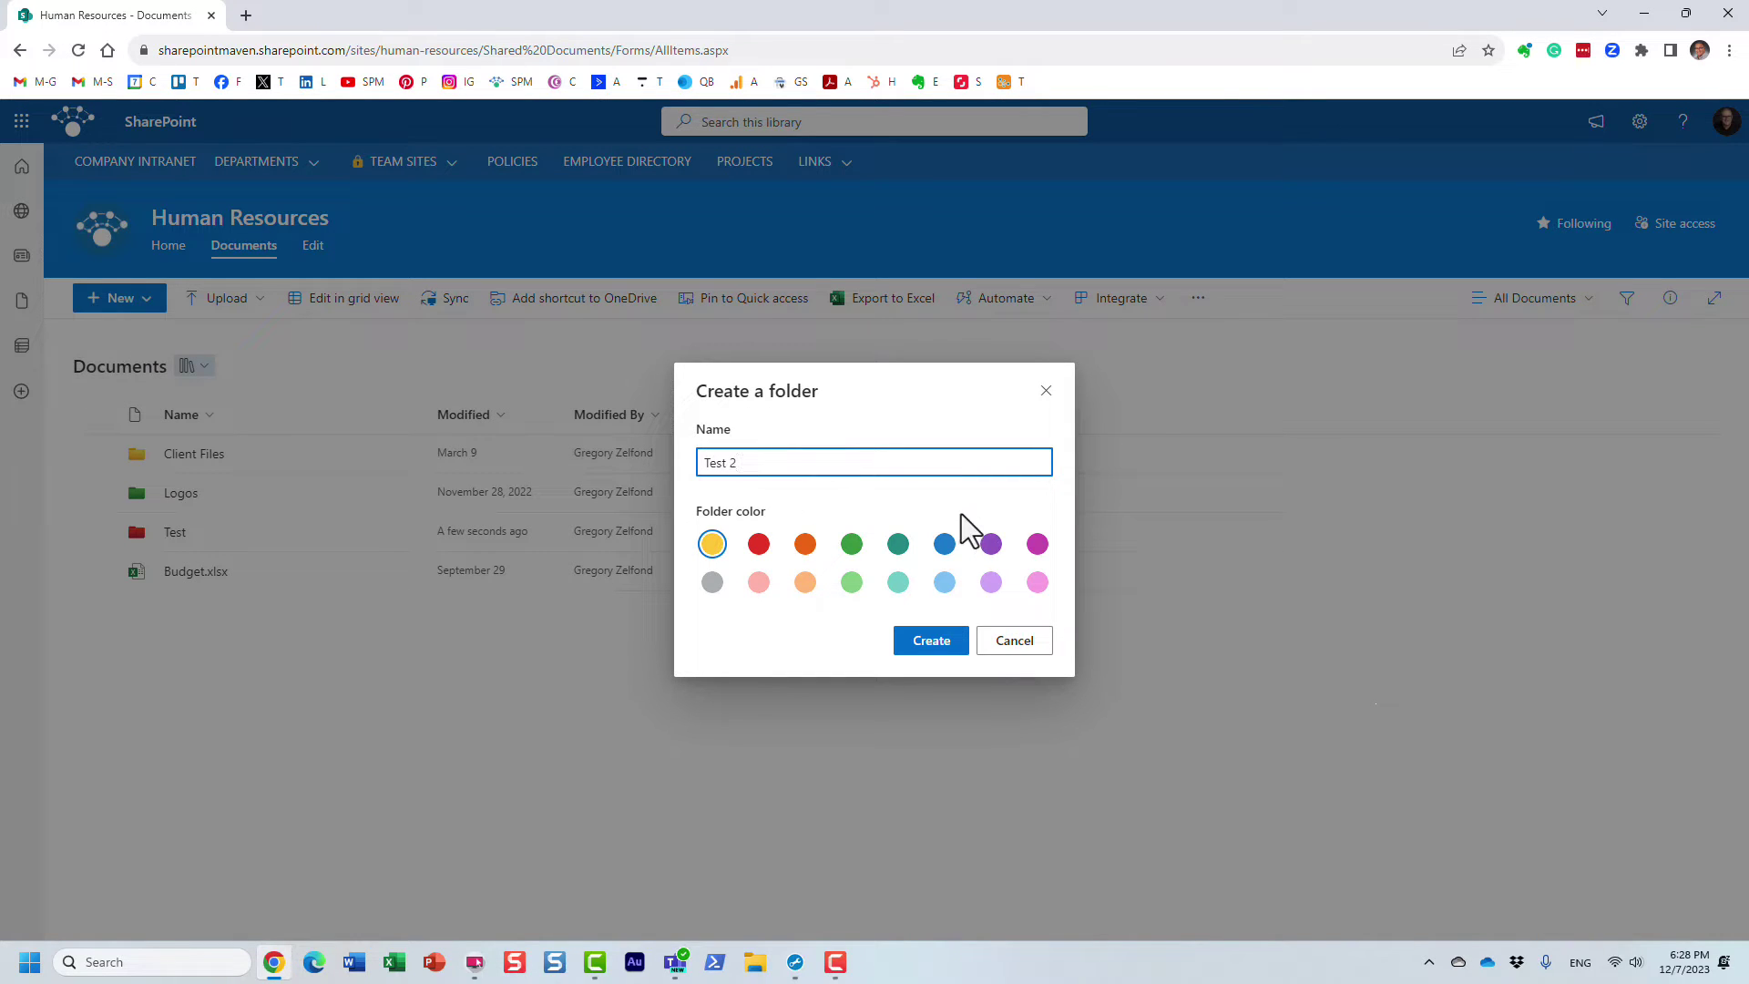
left_click(1037, 544)
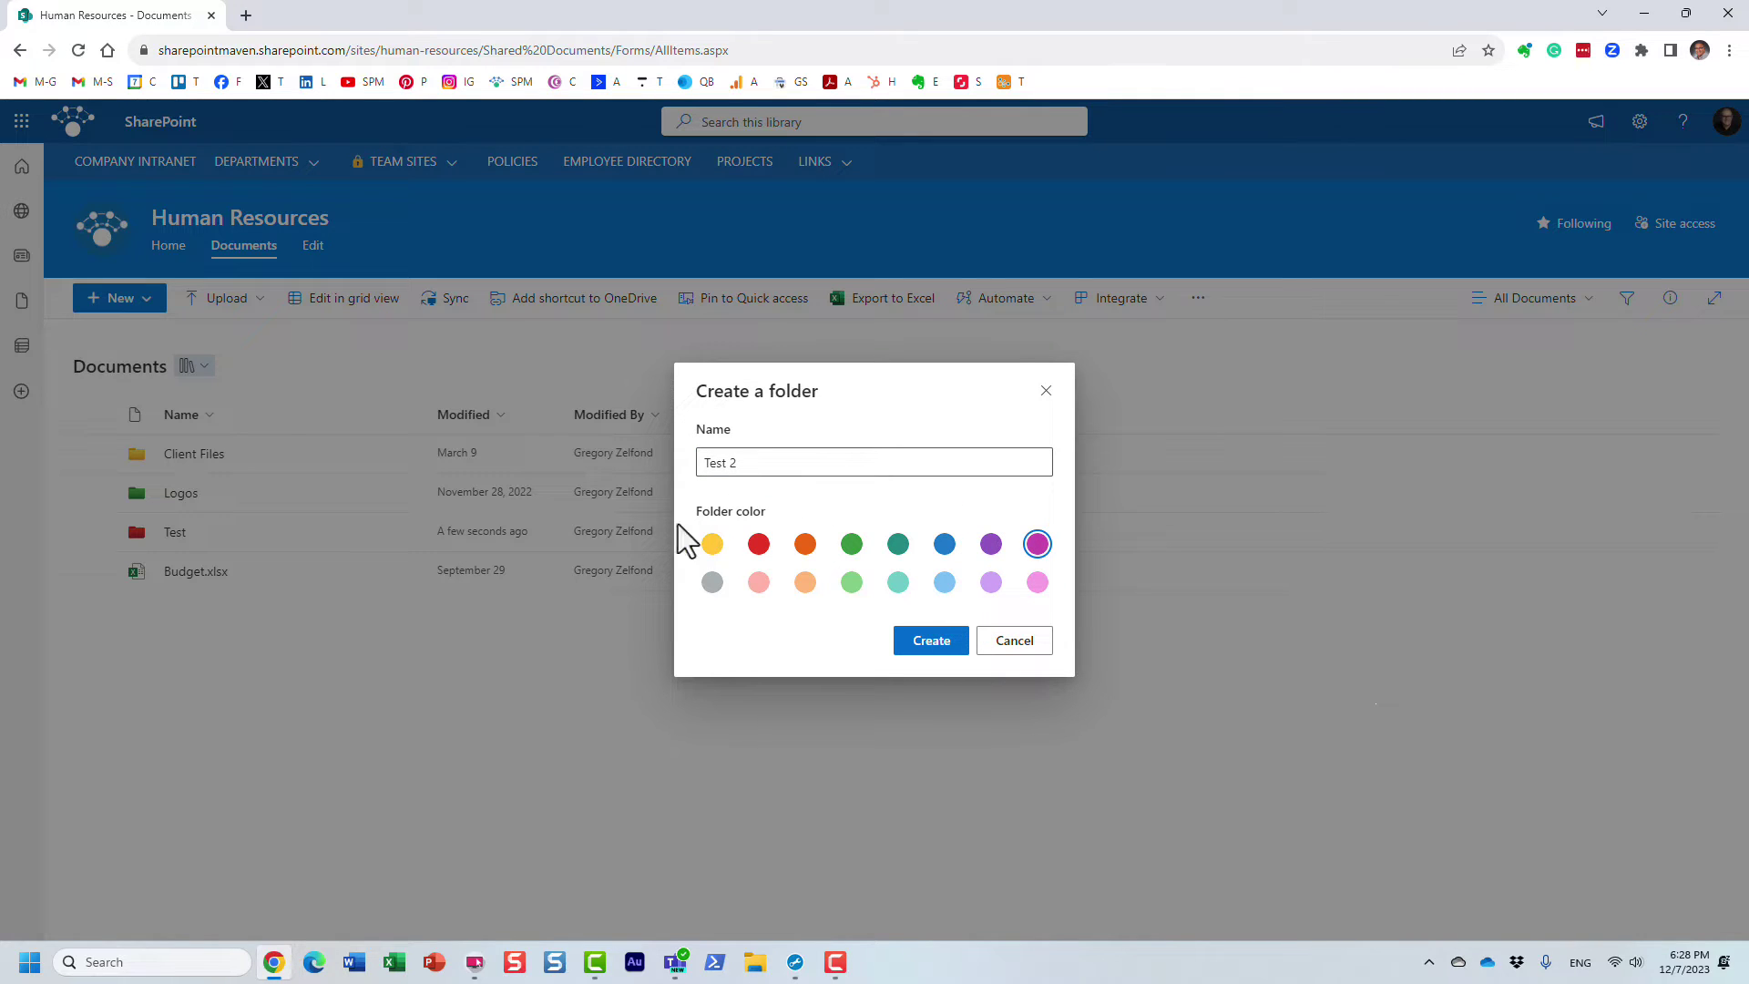
left_click(938, 643)
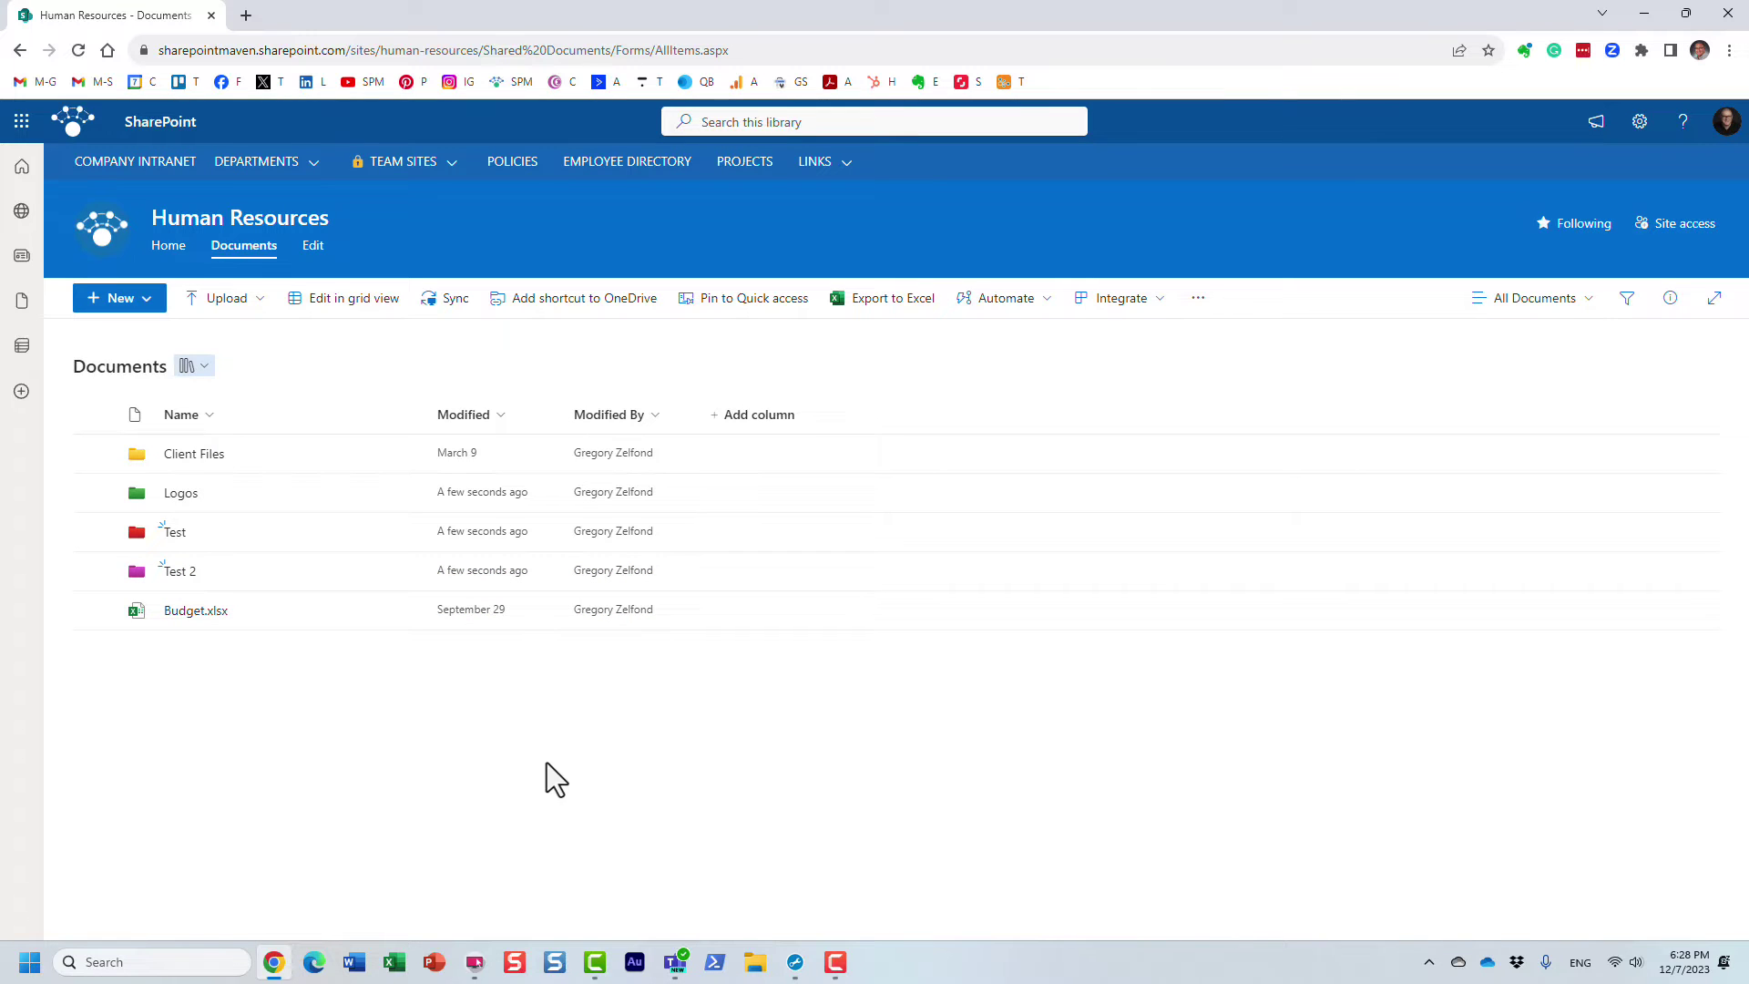
Open OneDrive from the app launcher in a new tab and show My files.
left_click(19, 126)
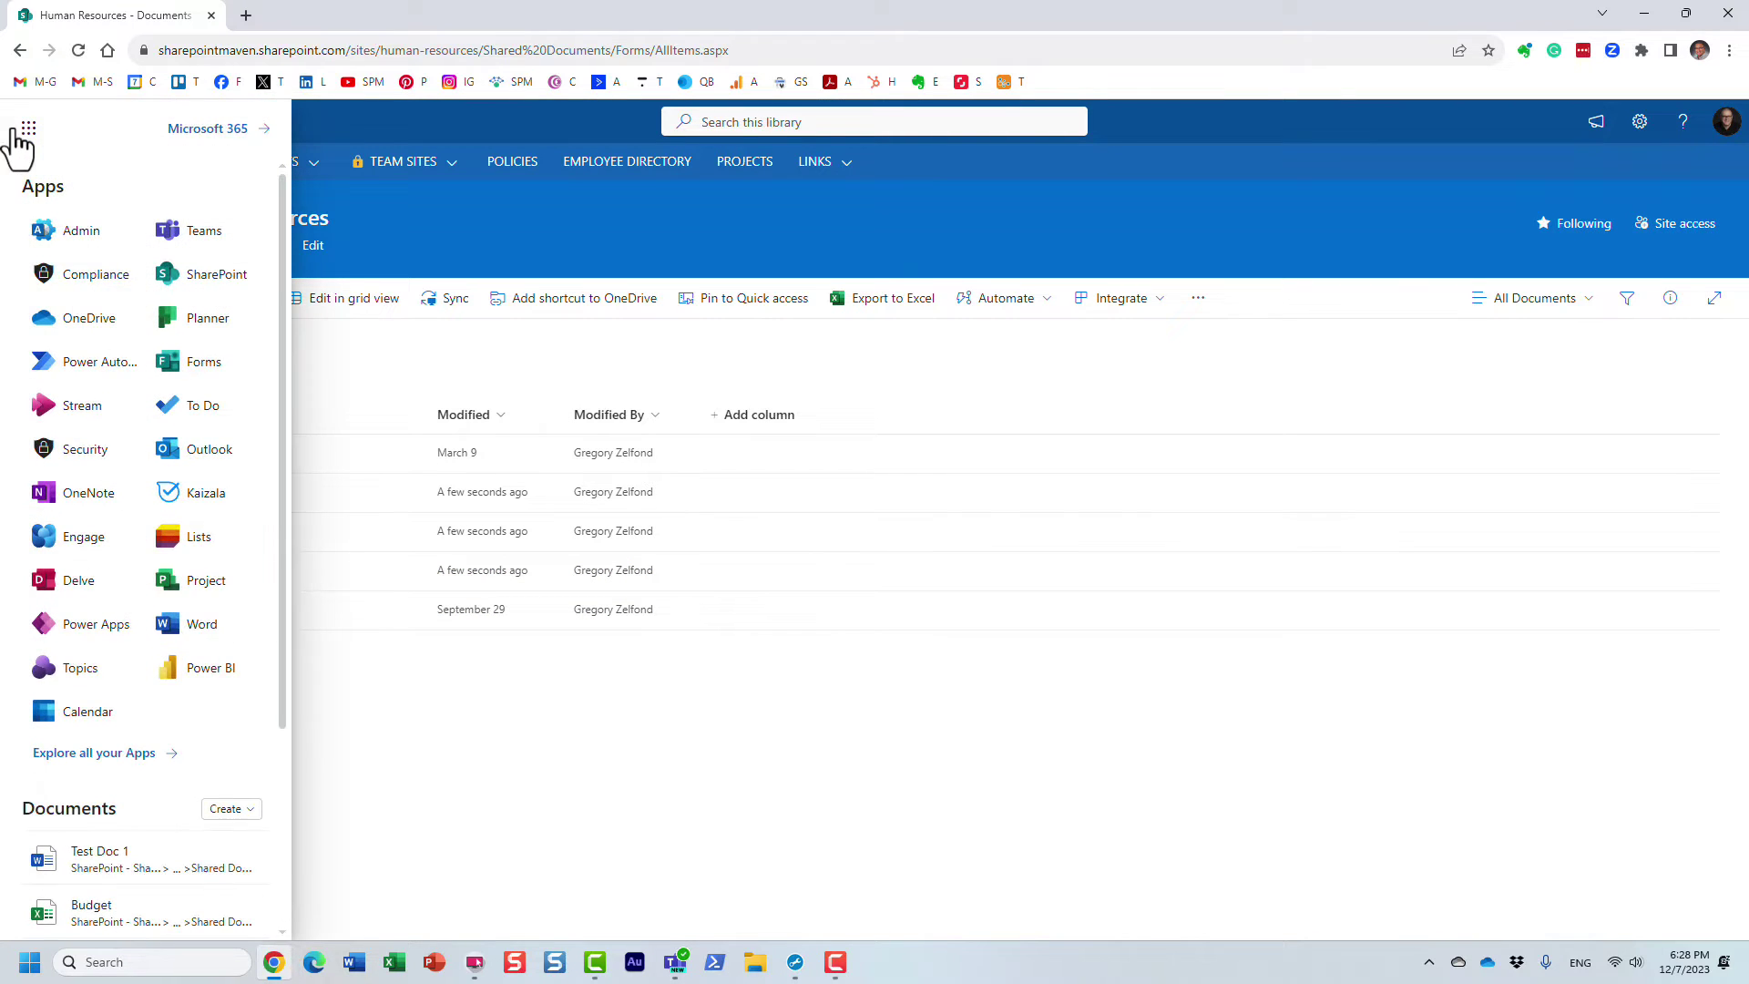
right_click(88, 332)
left_click(212, 355)
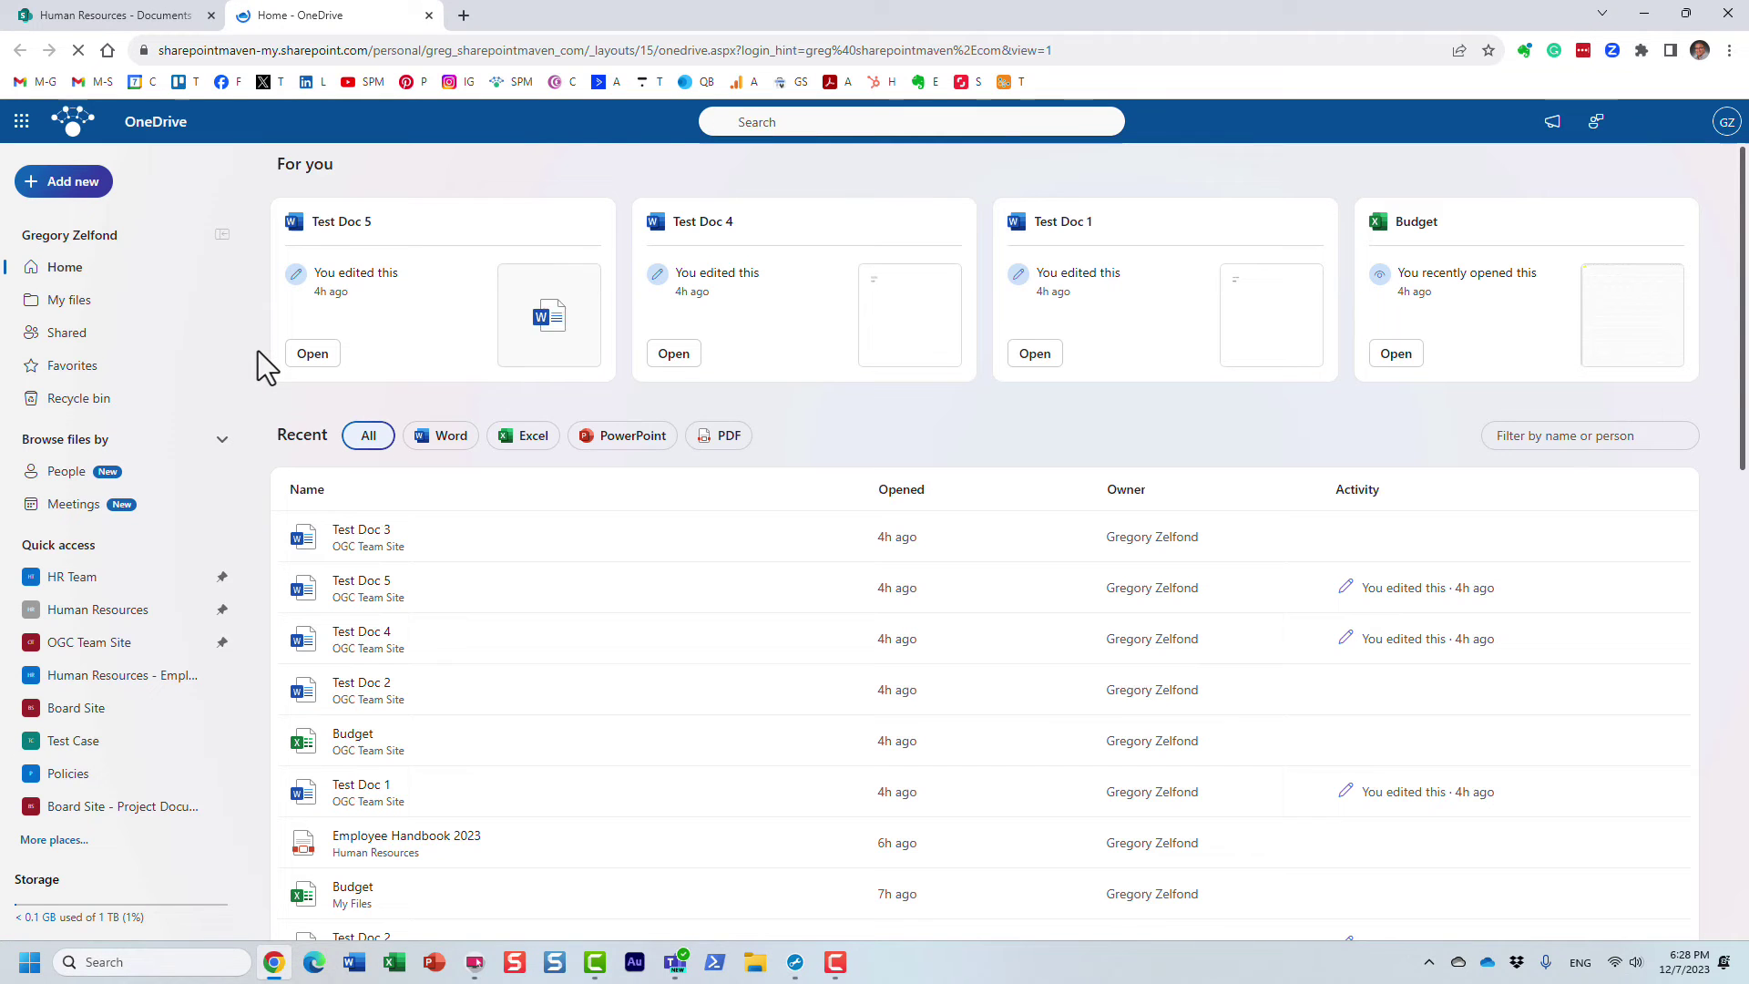
left_click(56, 301)
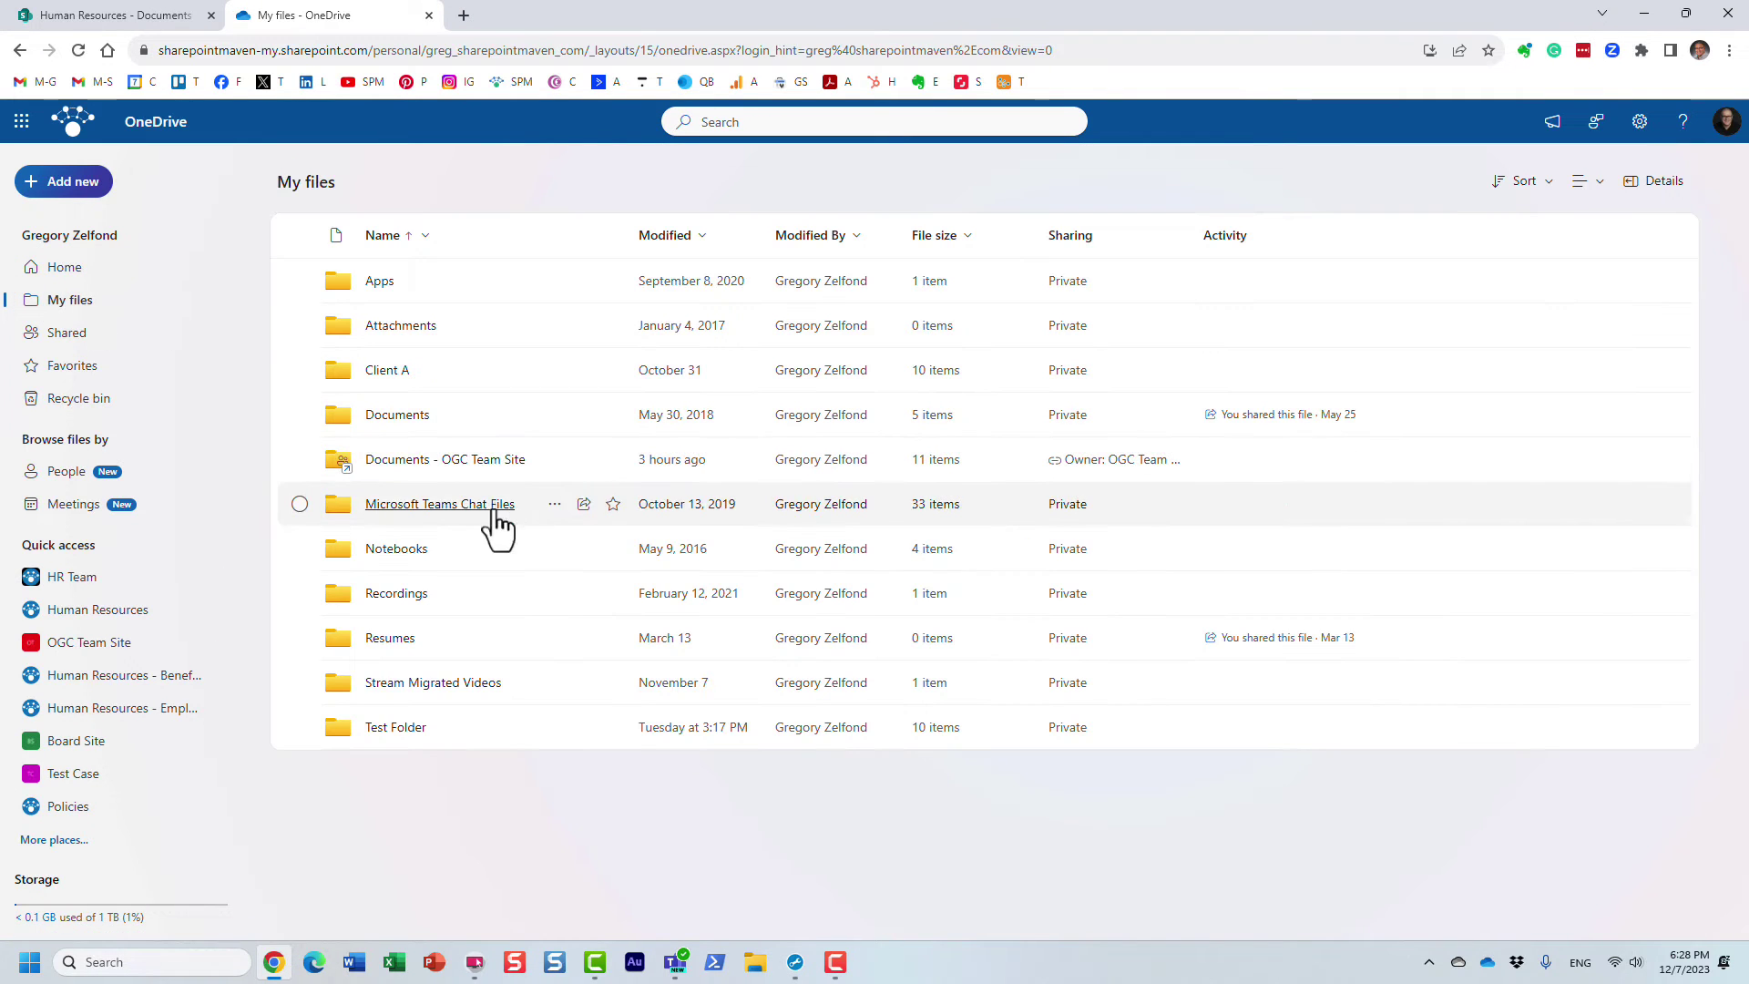
Colour the Resumes folder light teal, then return to the SharePoint library tab.
right_click(389, 646)
mouse_move(478, 845)
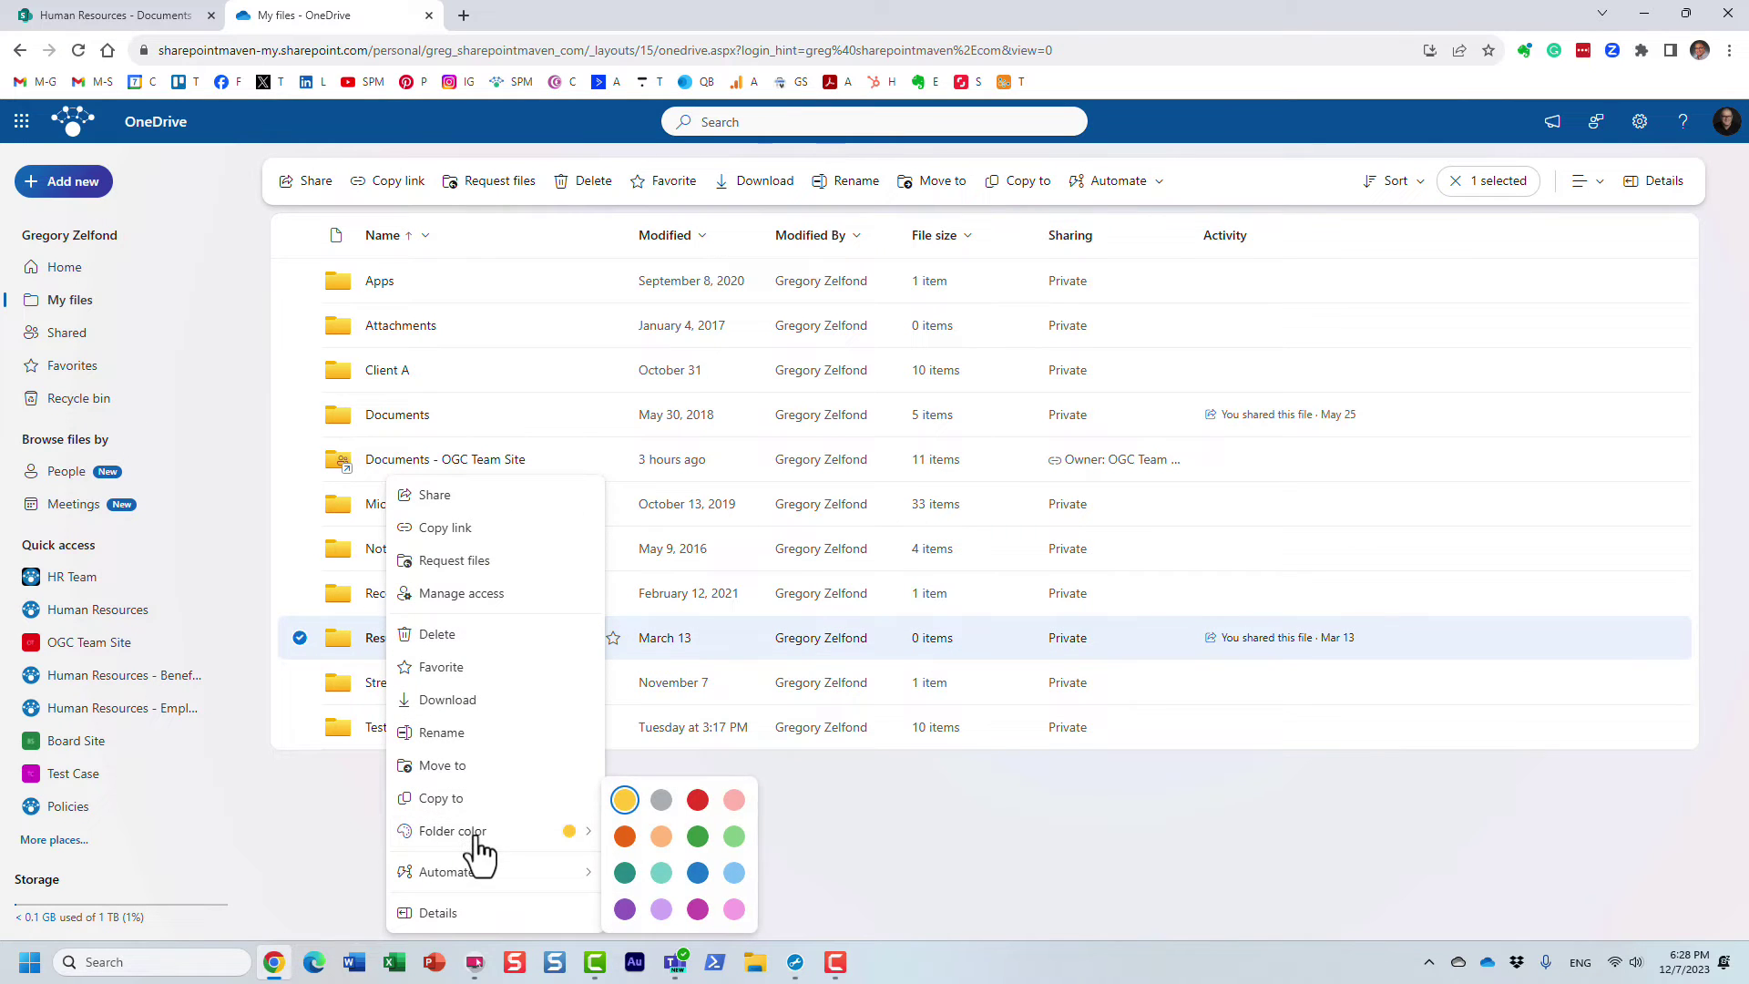
left_click(661, 873)
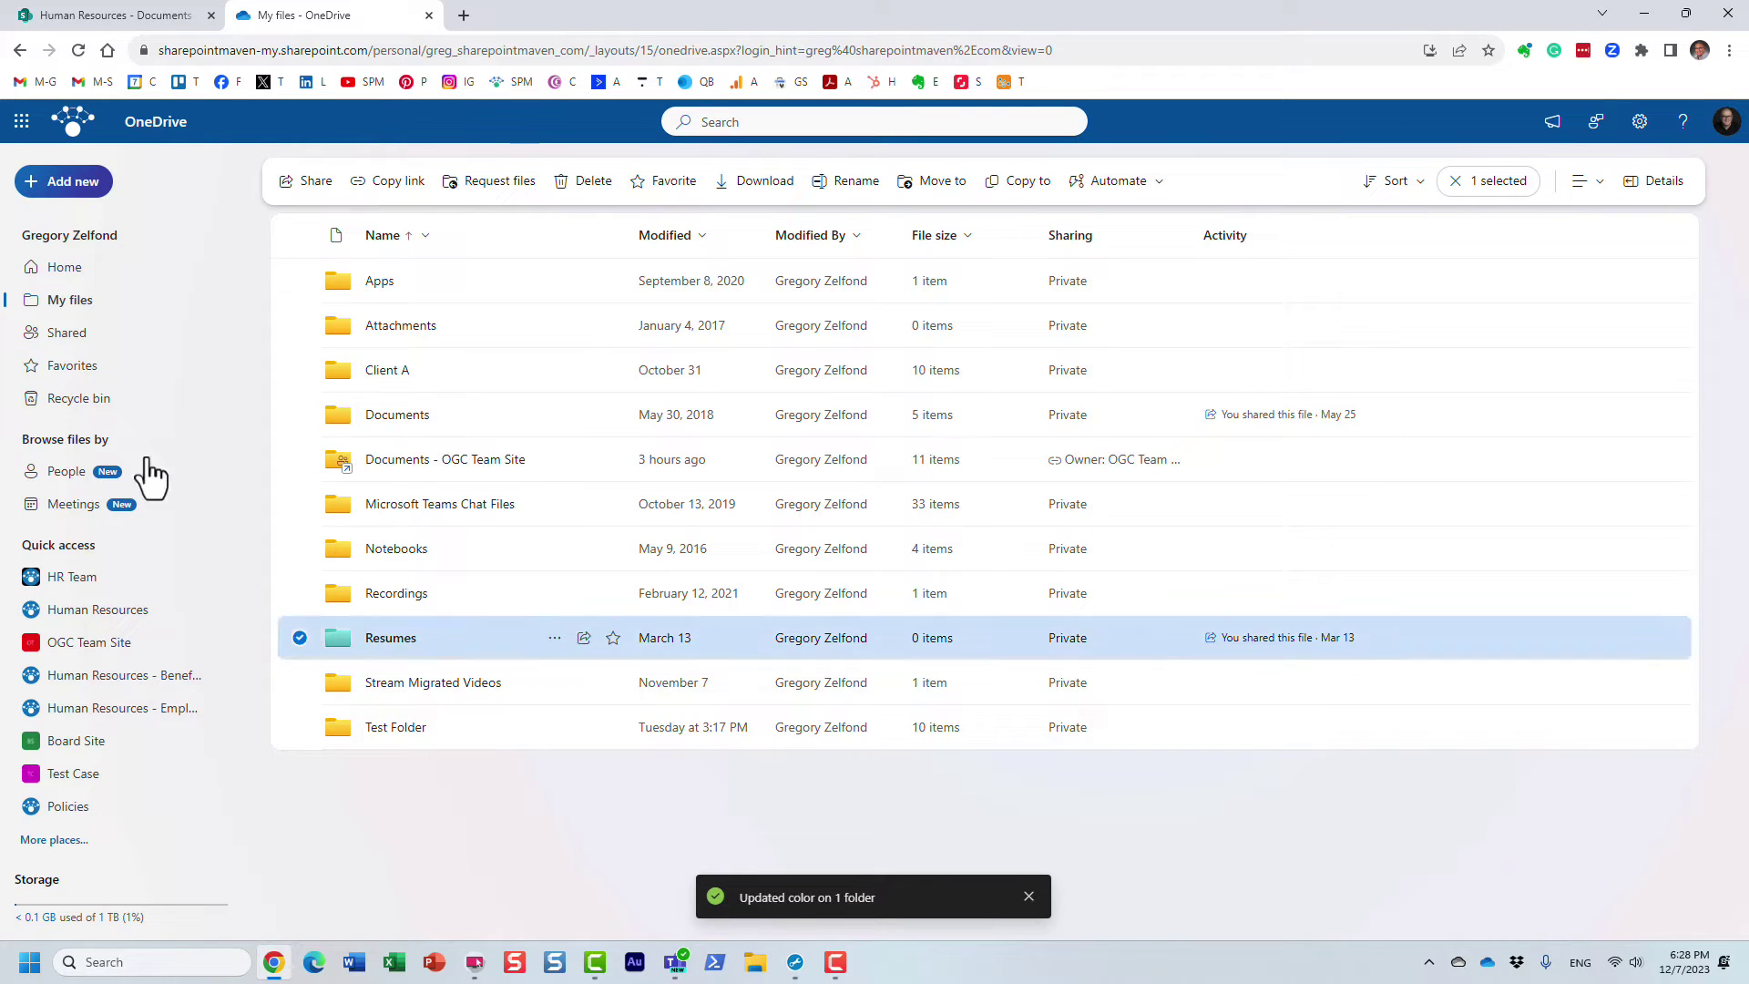
left_click(108, 16)
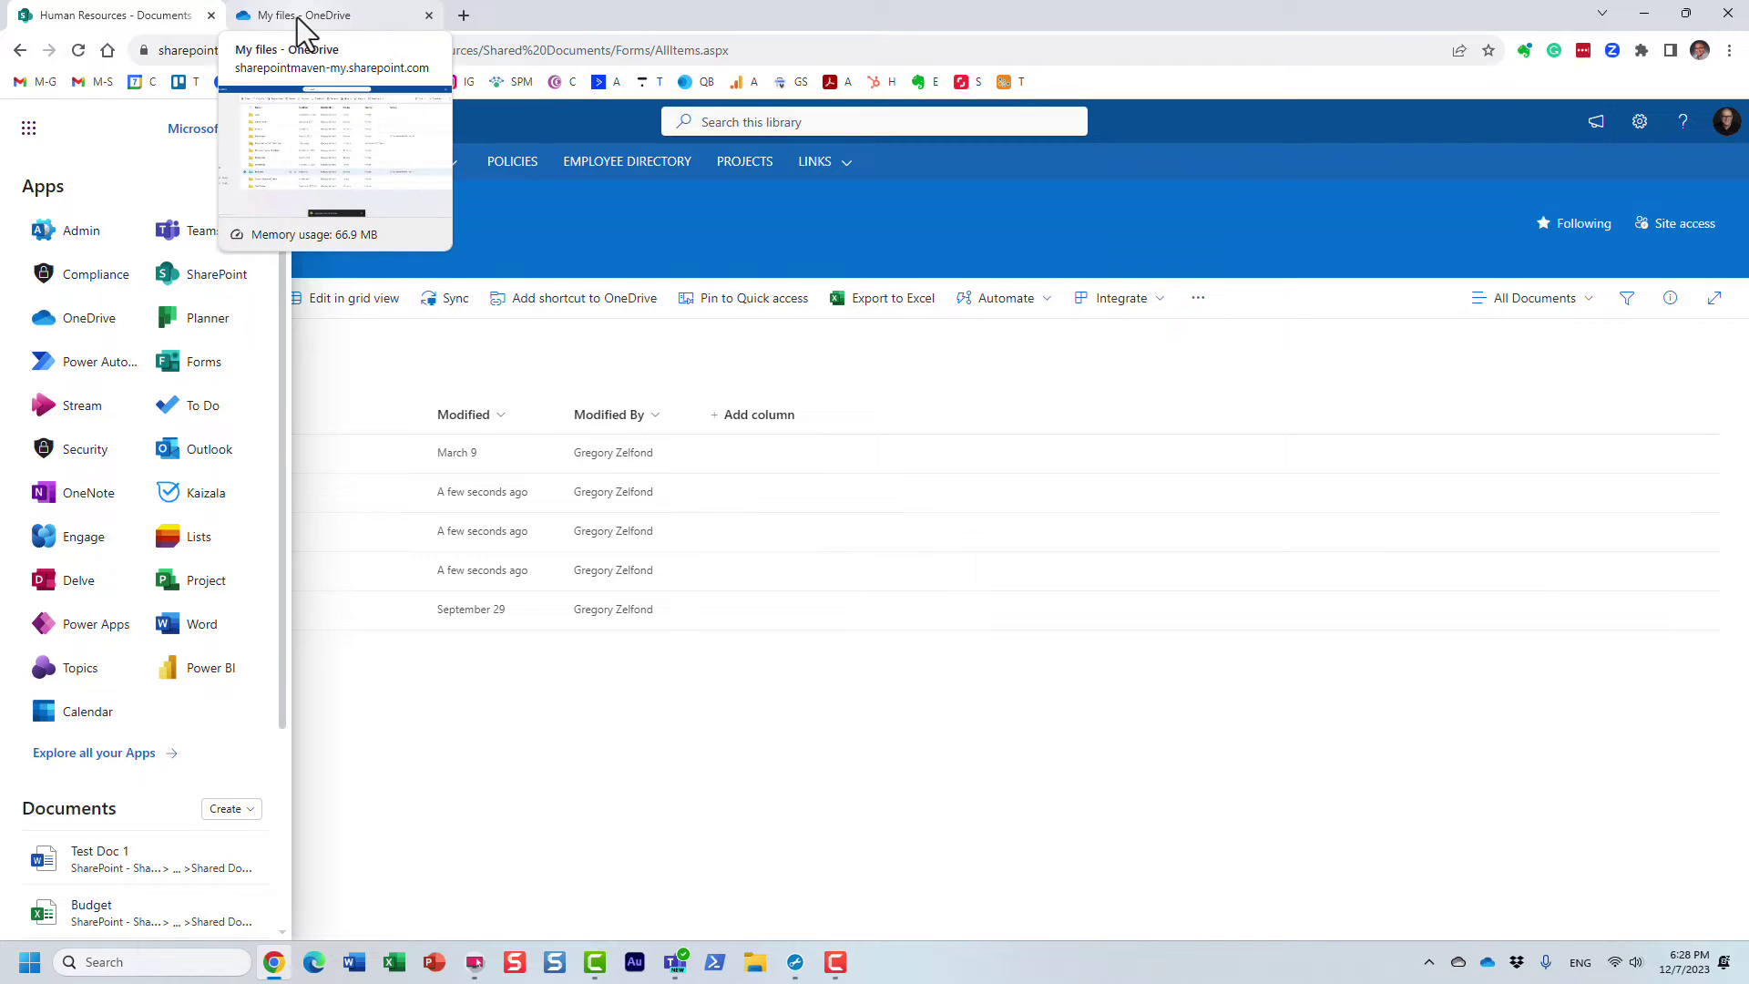
Close the apps panel and switch the library's All Documents view to Tiles.
left_click(793, 369)
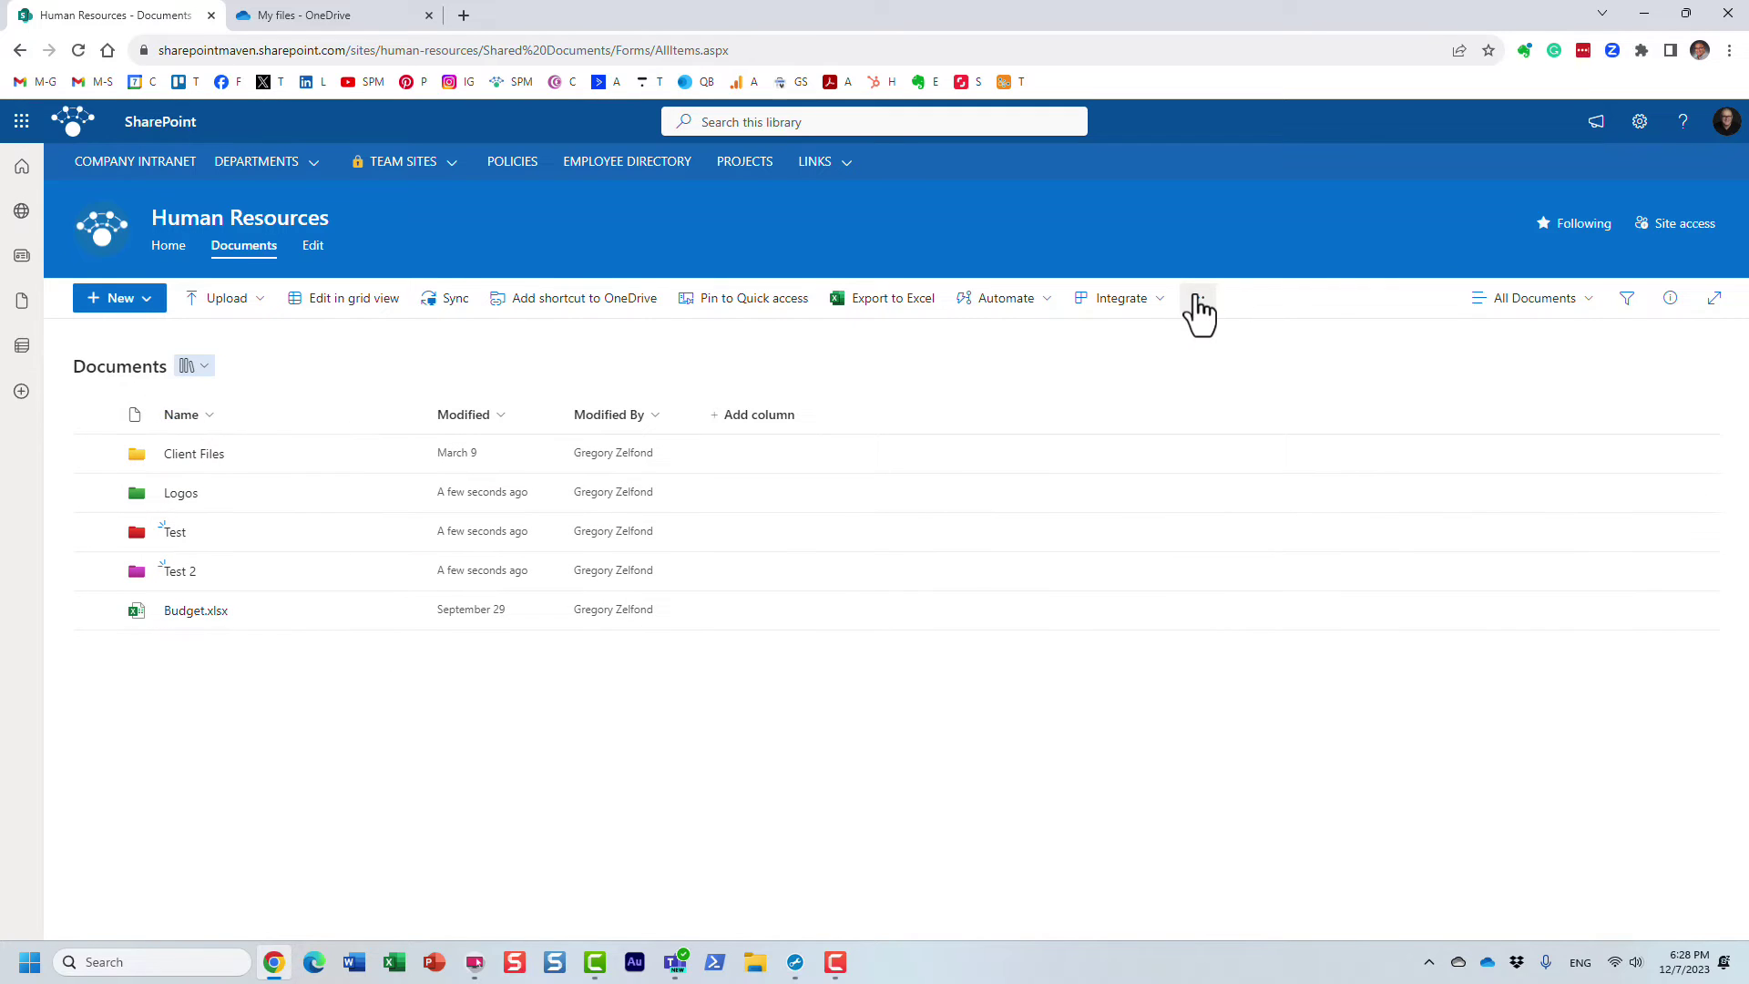
left_click(1516, 300)
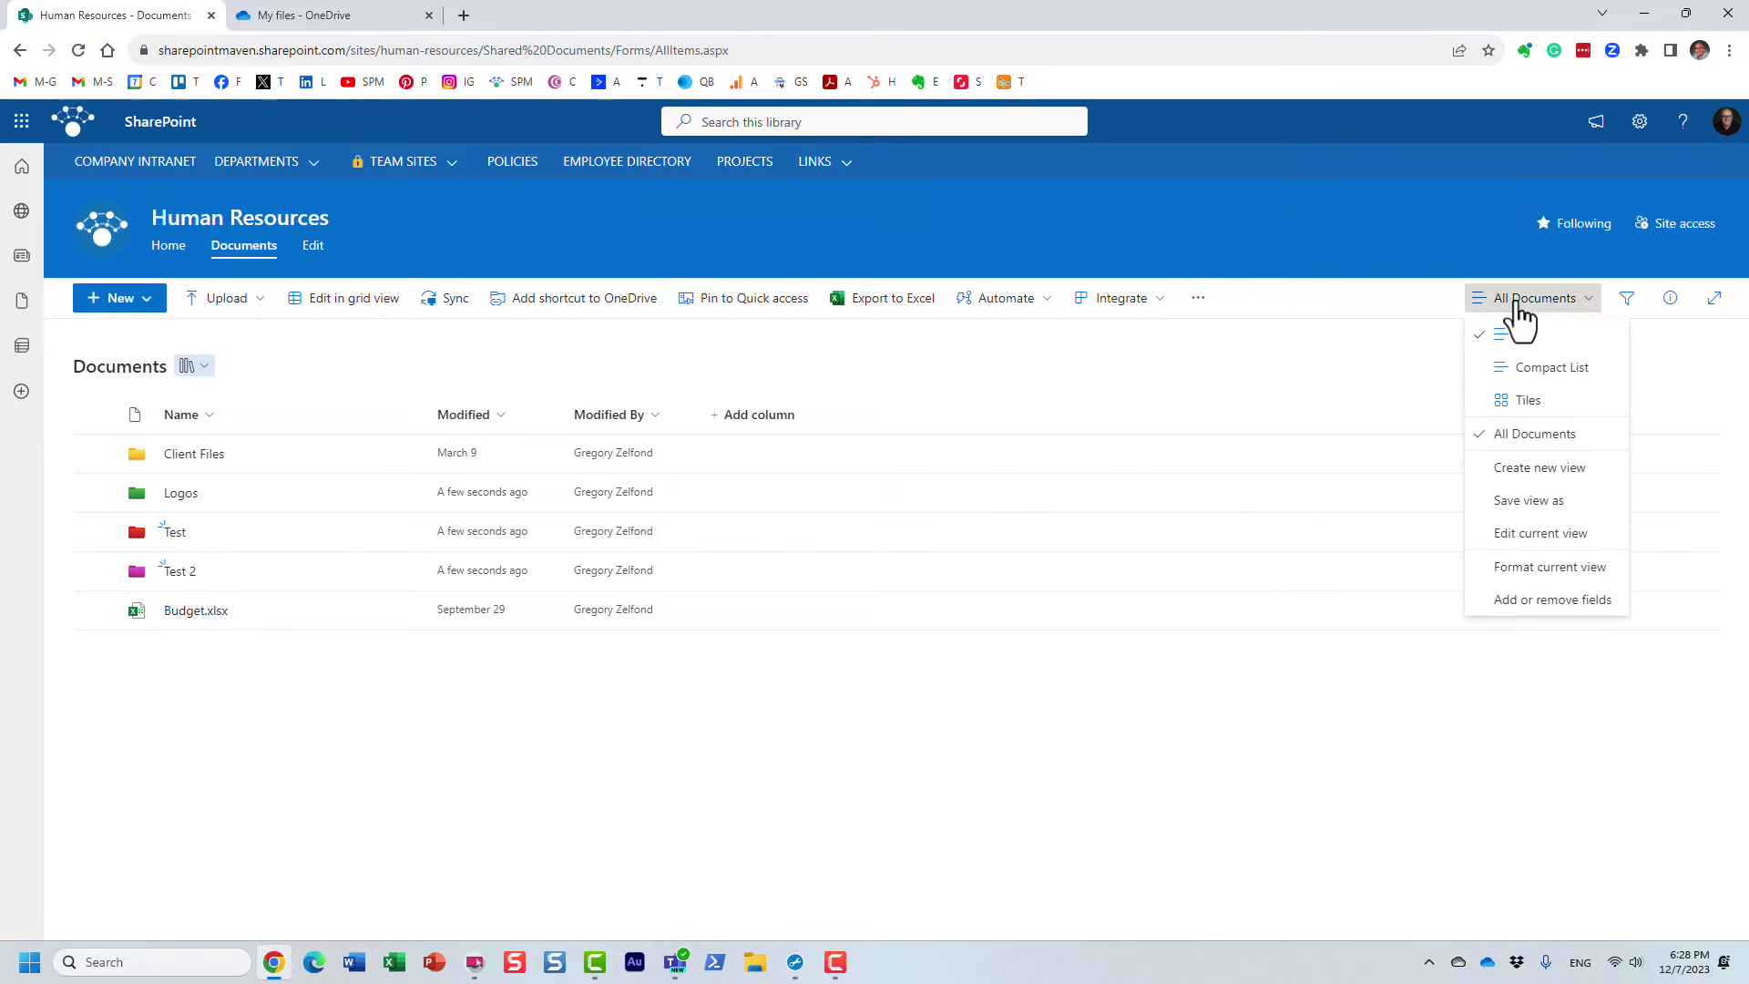
left_click(1523, 401)
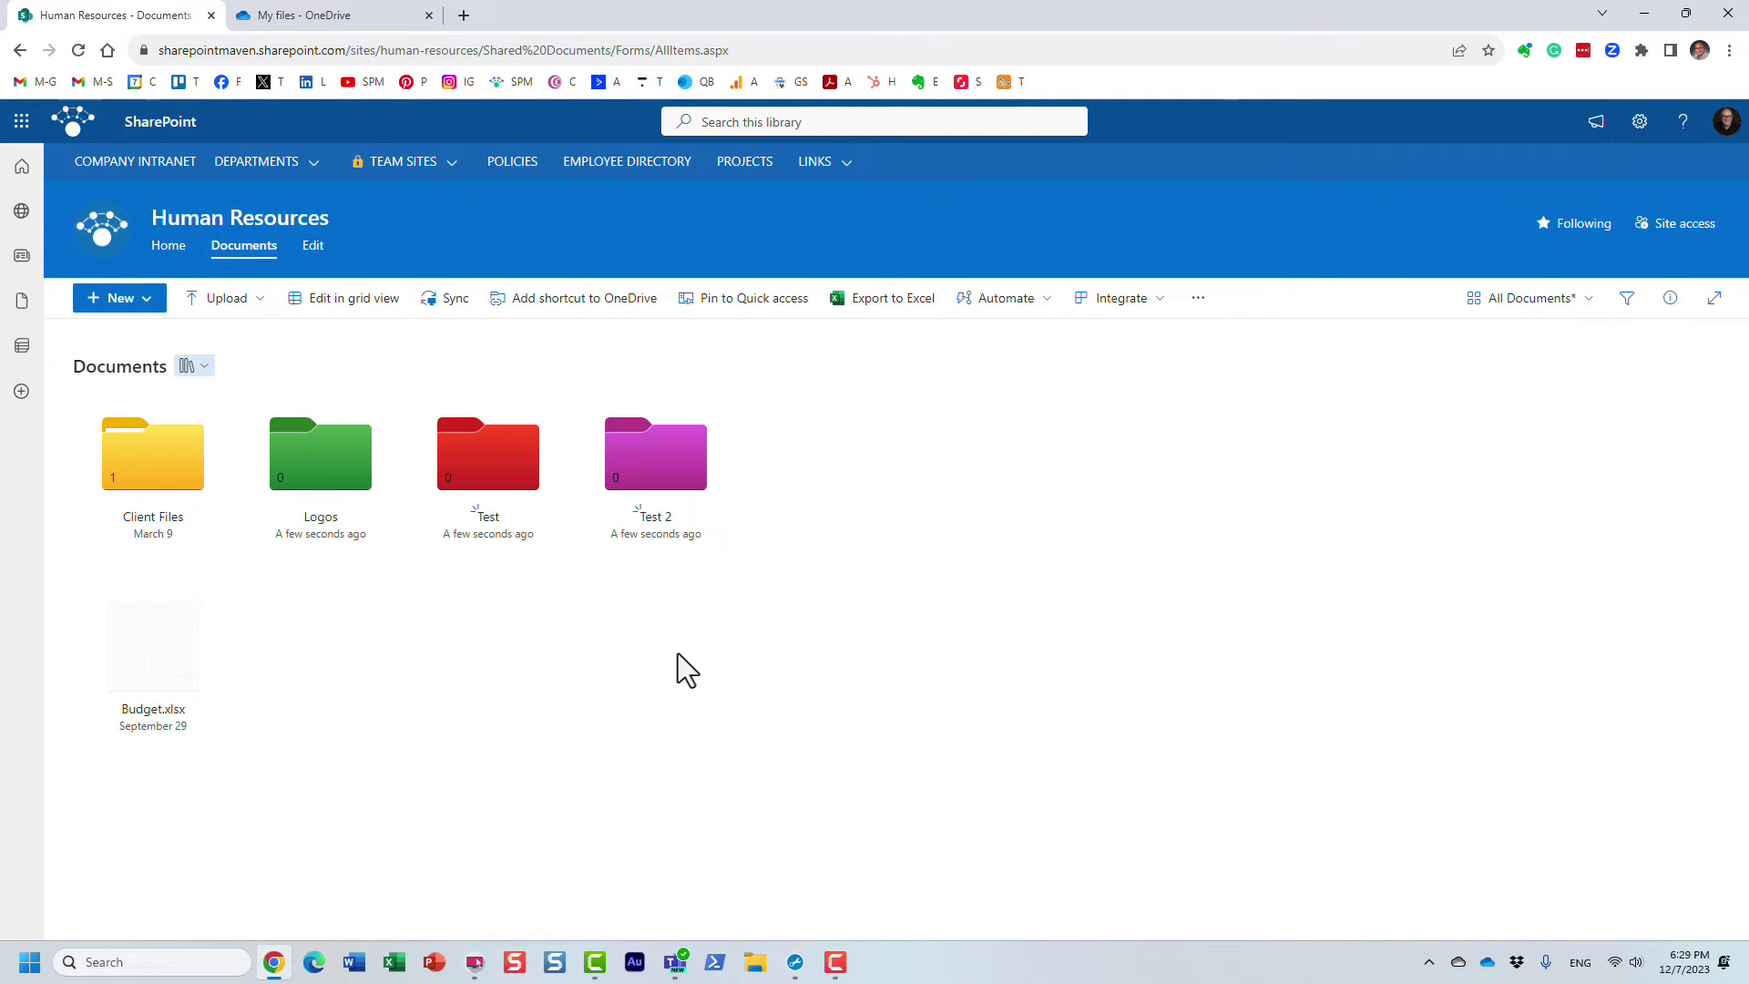
Open the Human Resources library from OneDrive's Quick access, then return to the SharePoint tab.
left_click(295, 16)
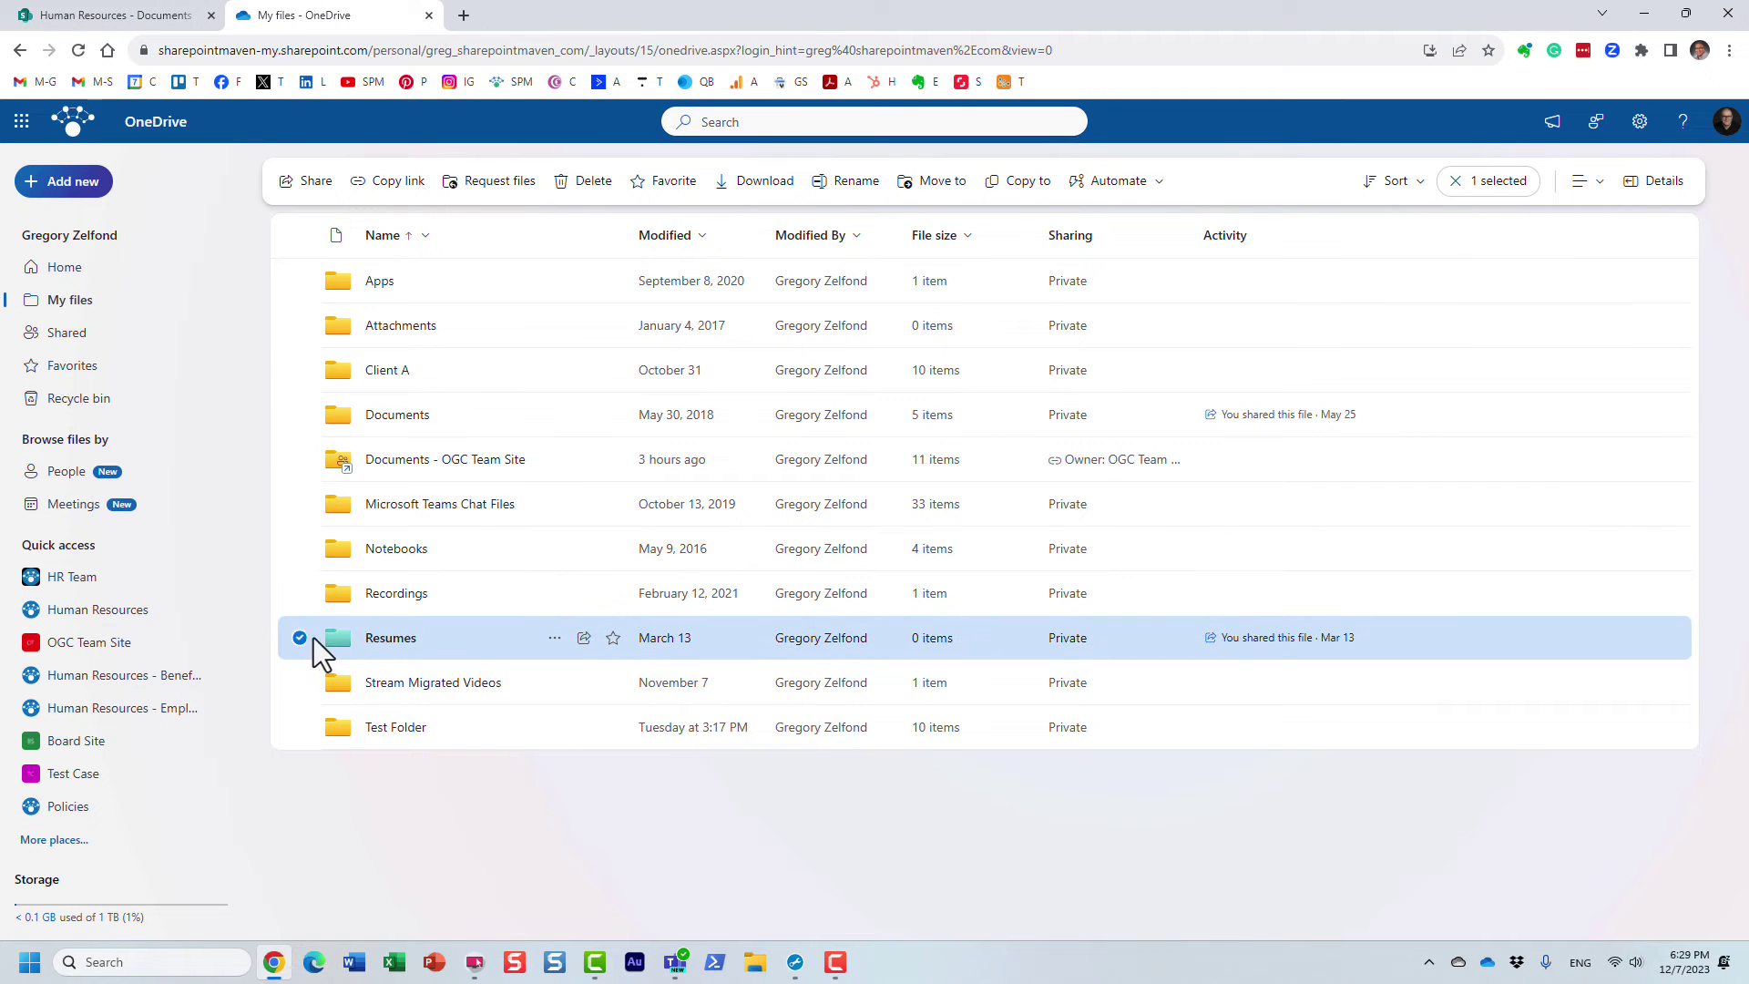
left_click(110, 618)
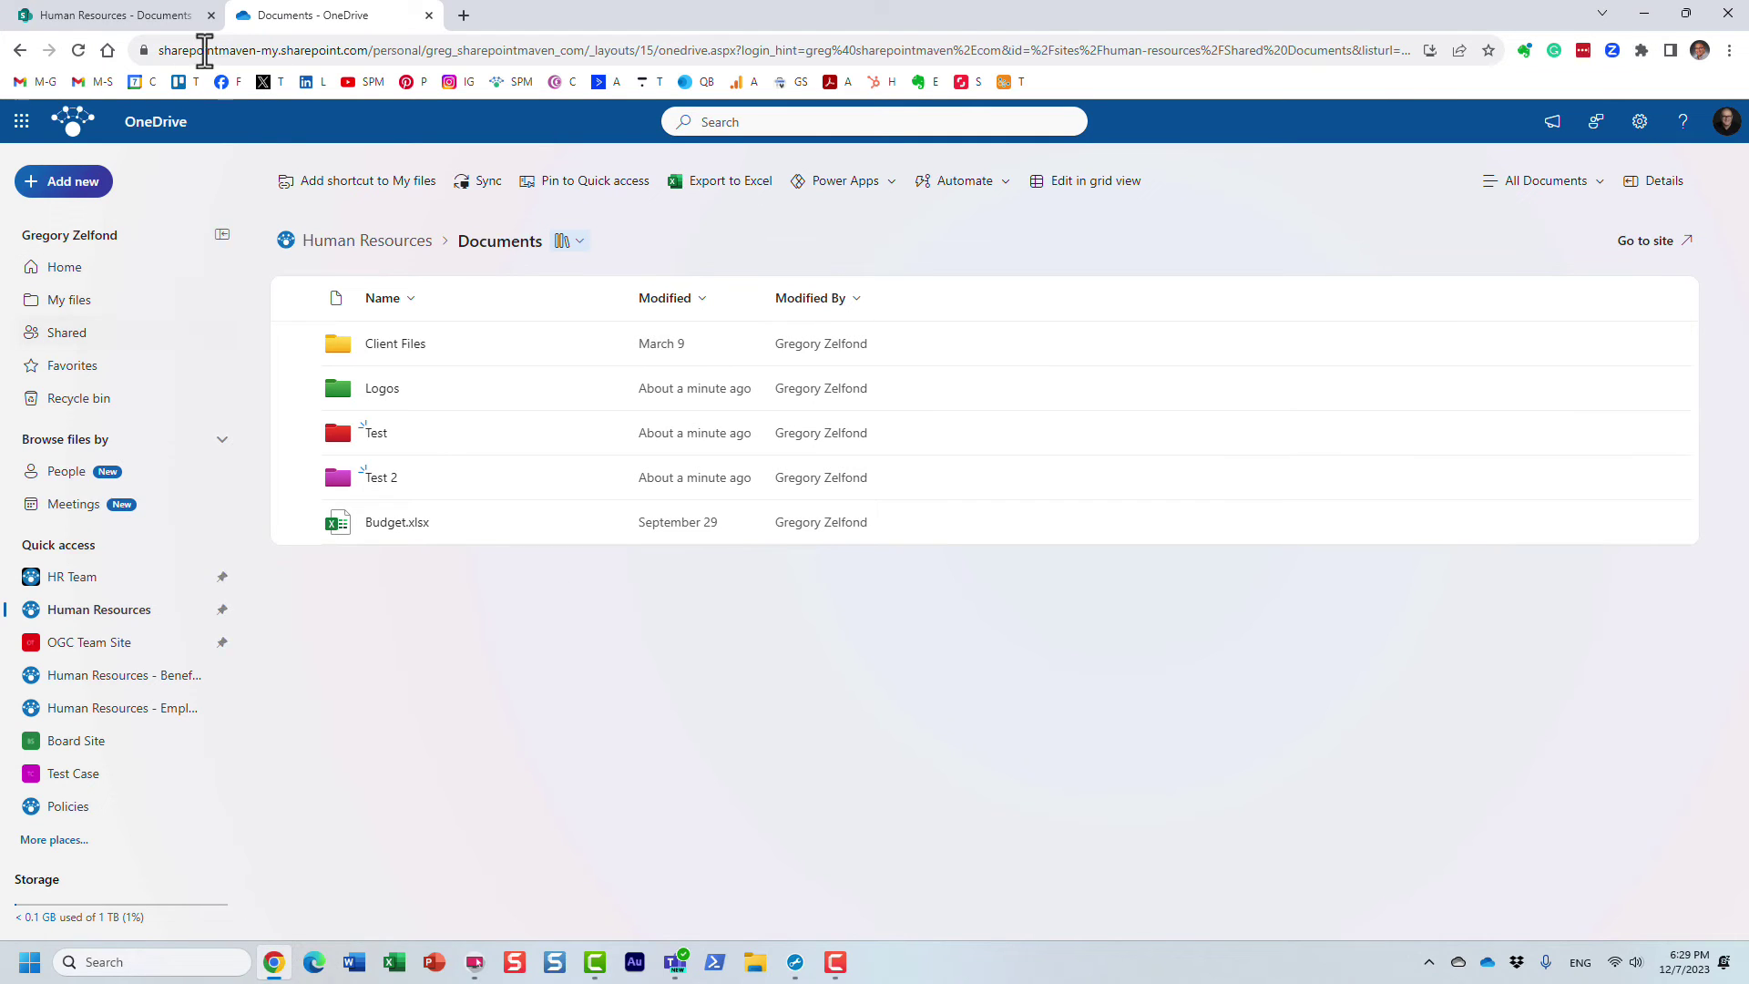
left_click(101, 14)
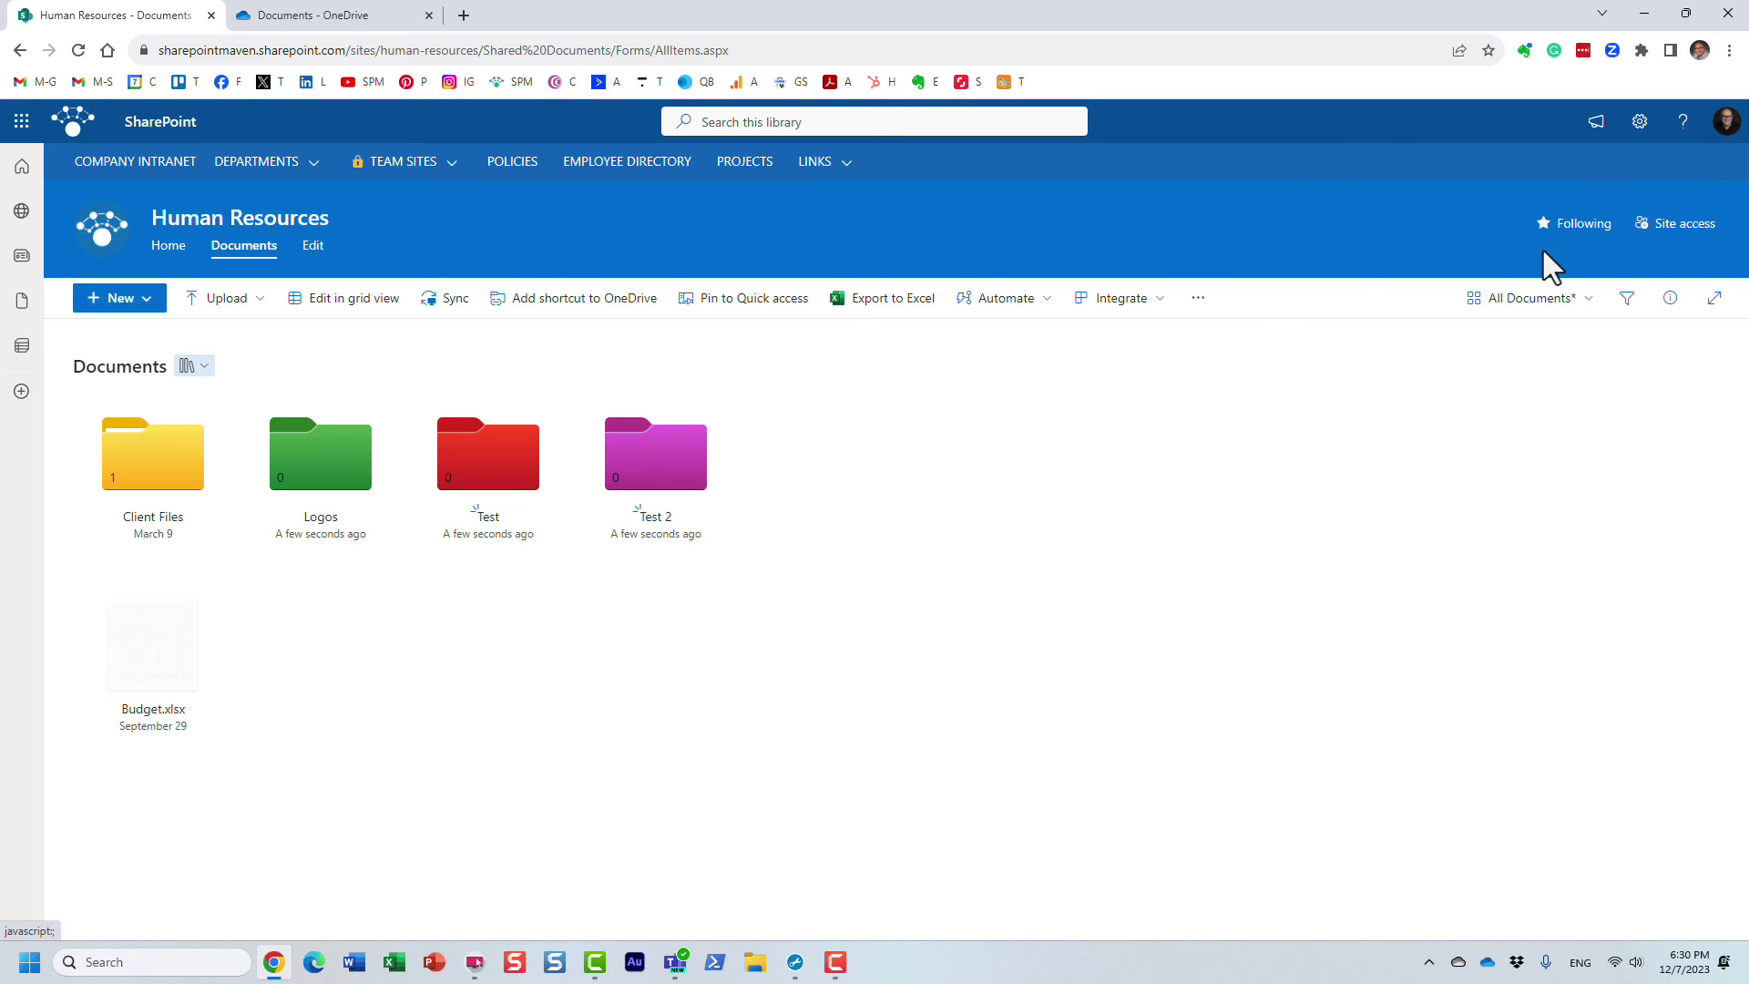
Switch the library's view layout from Tiles back to List.
left_click(1509, 304)
left_click(1528, 337)
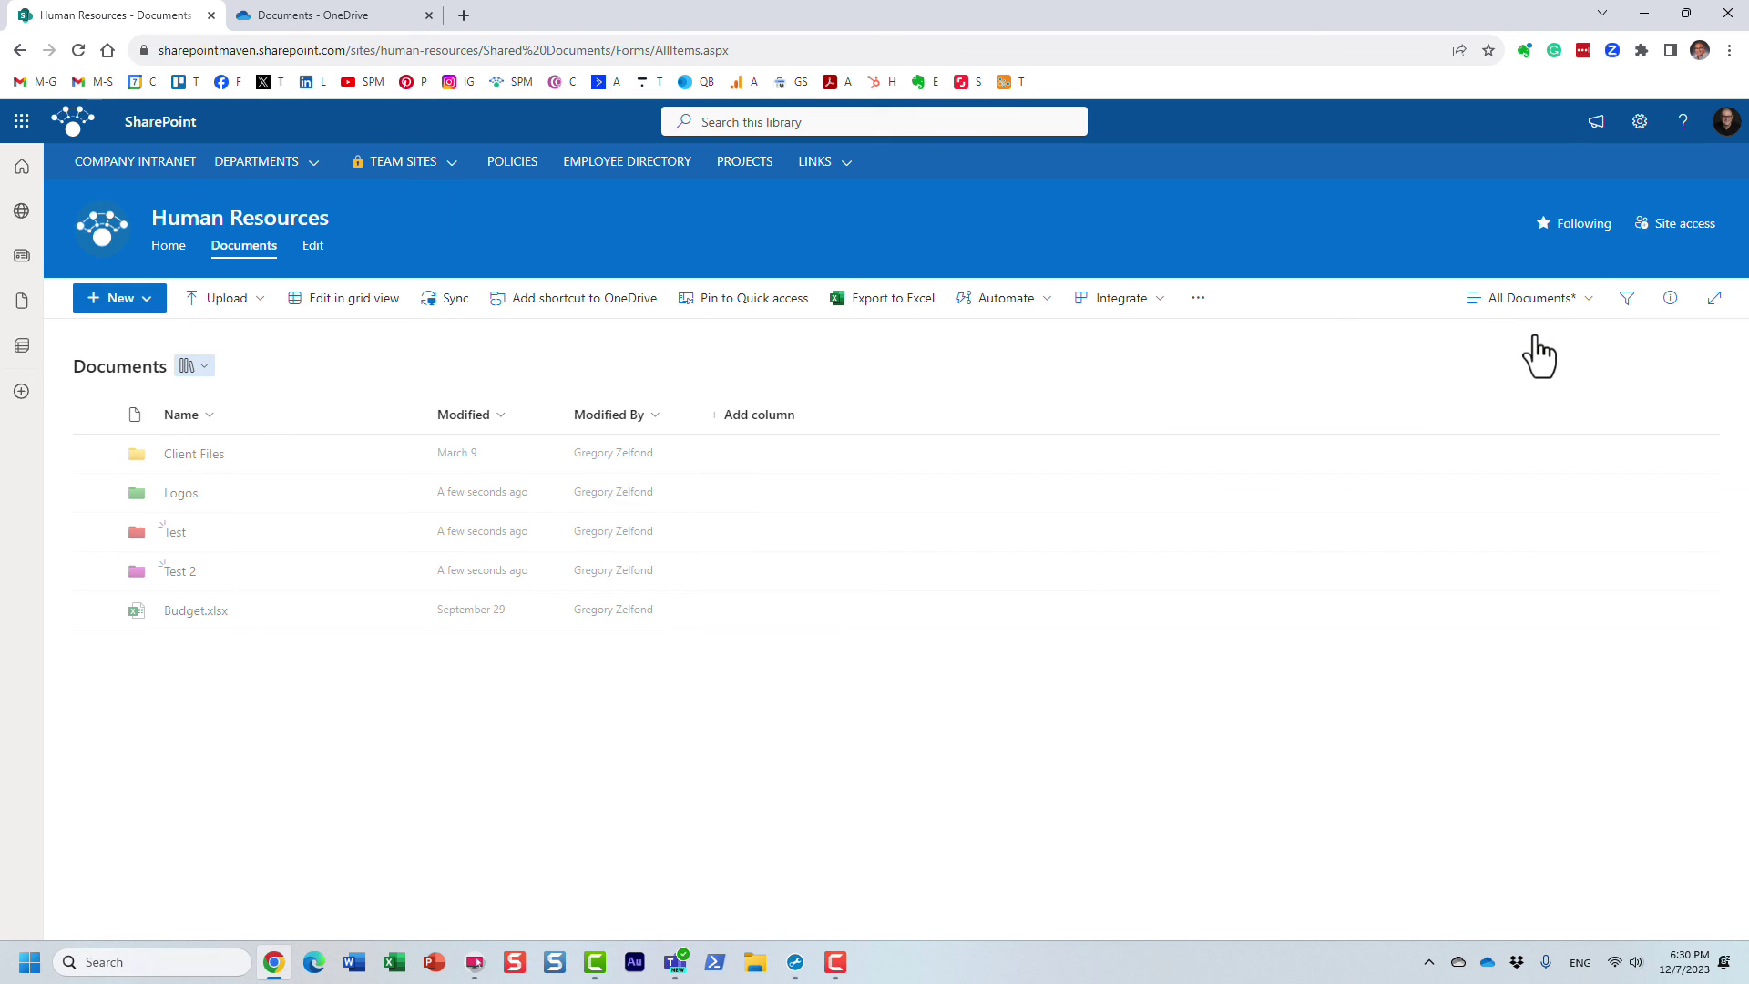